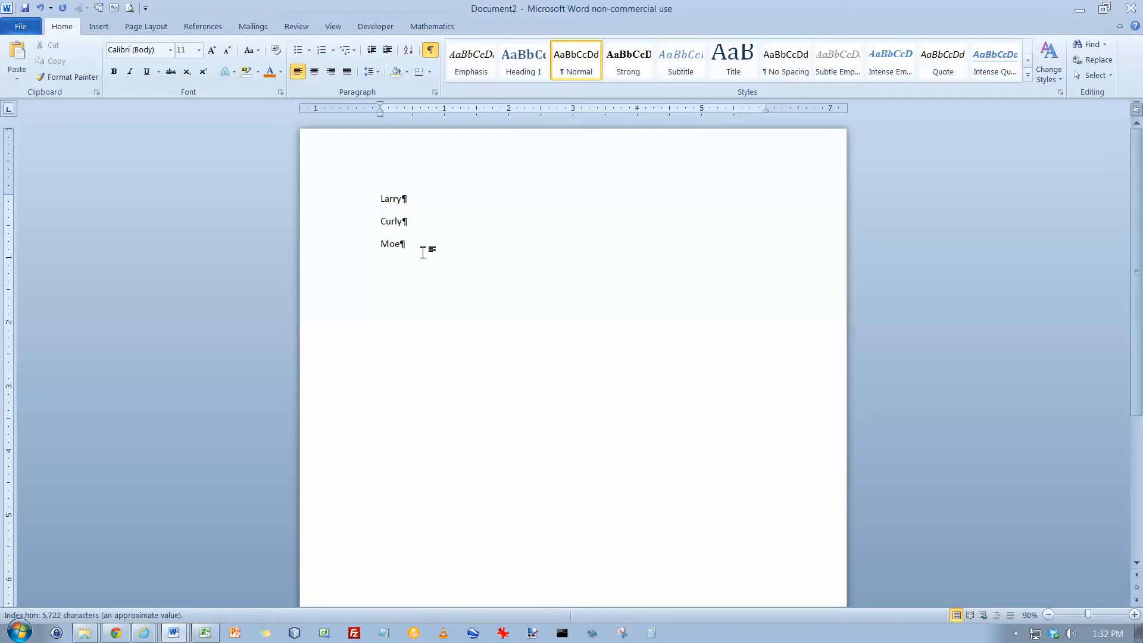
# Select the Larry, Curly and Moe lines and apply the round filled bullet from the bullet library
pyautogui.moveTo(380, 195); pyautogui.dragTo(441, 242)
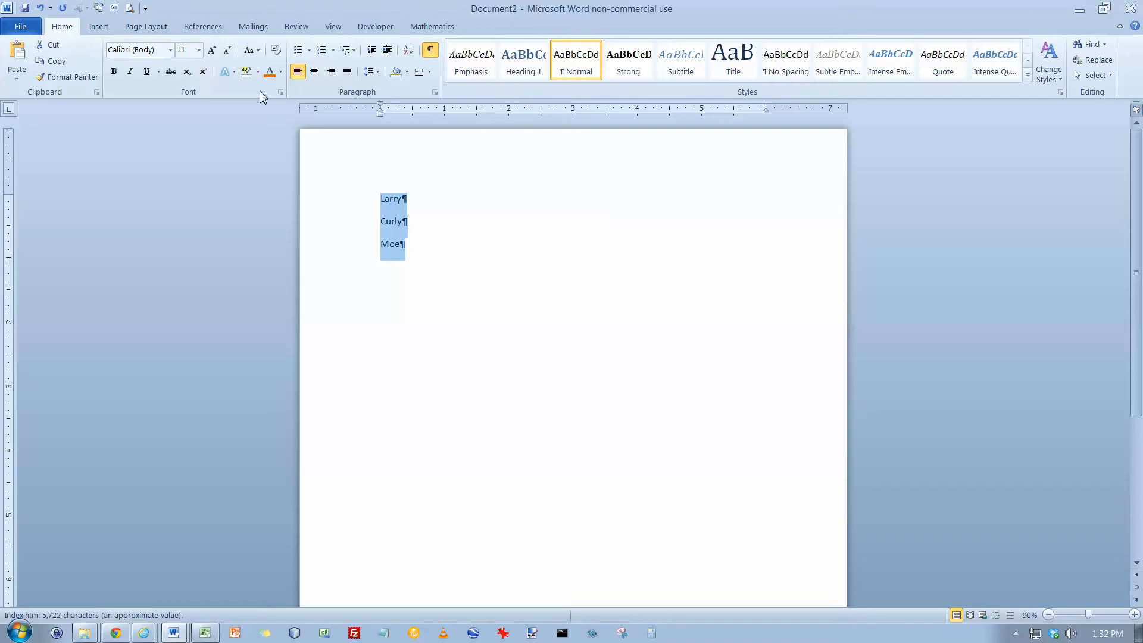
pyautogui.click(310, 52)
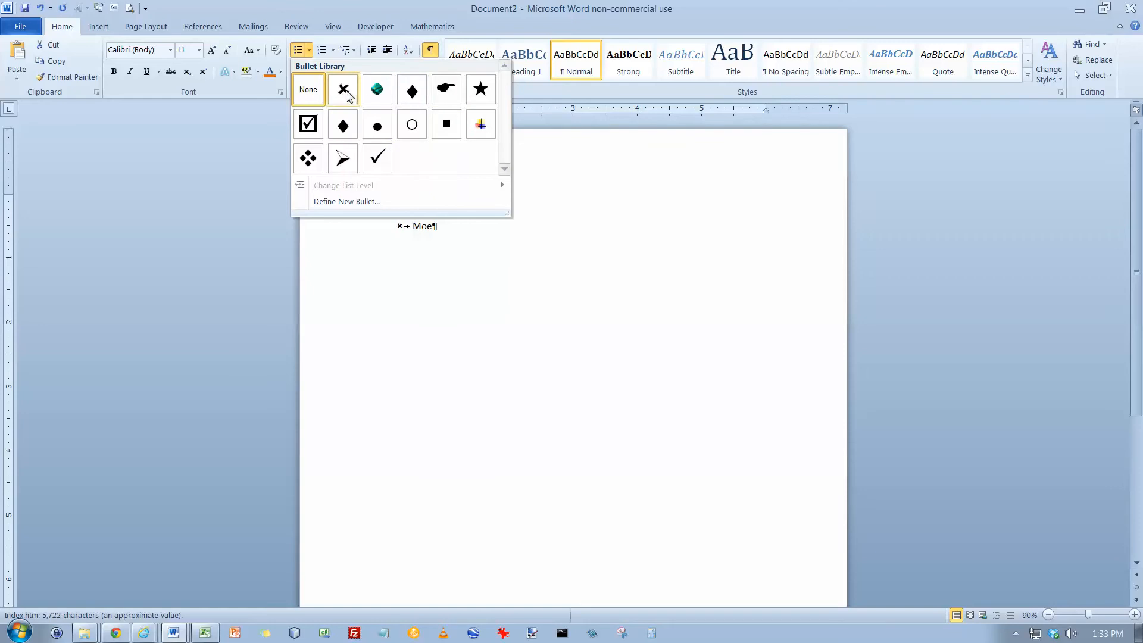
pyautogui.click(381, 130)
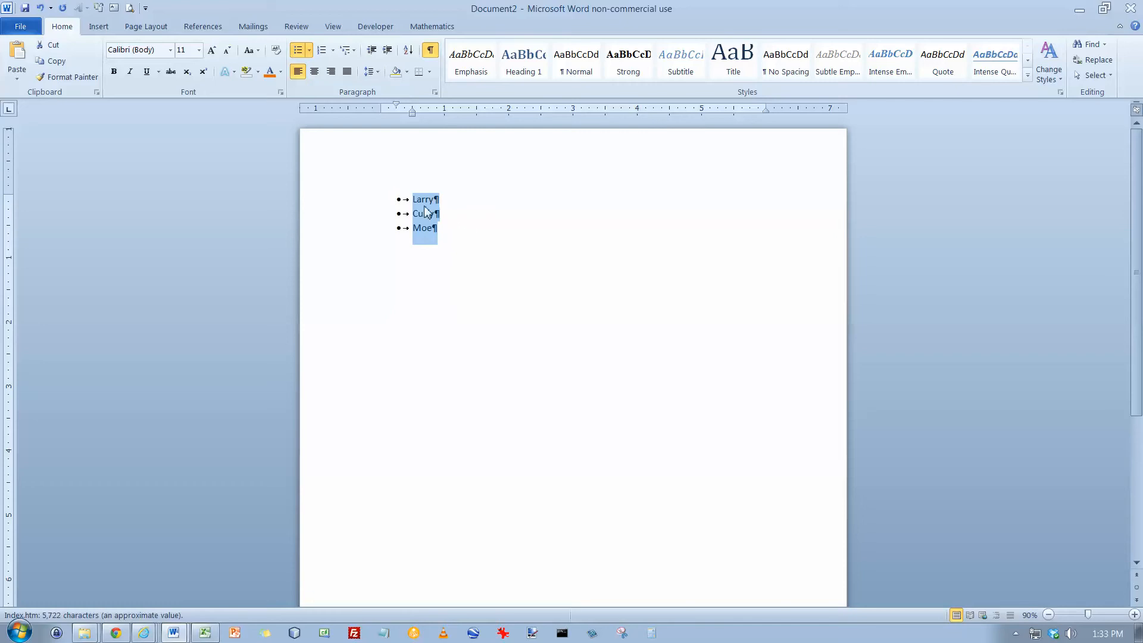
# Toggle the bullets off and back on for the selected lines
pyautogui.click(309, 51)
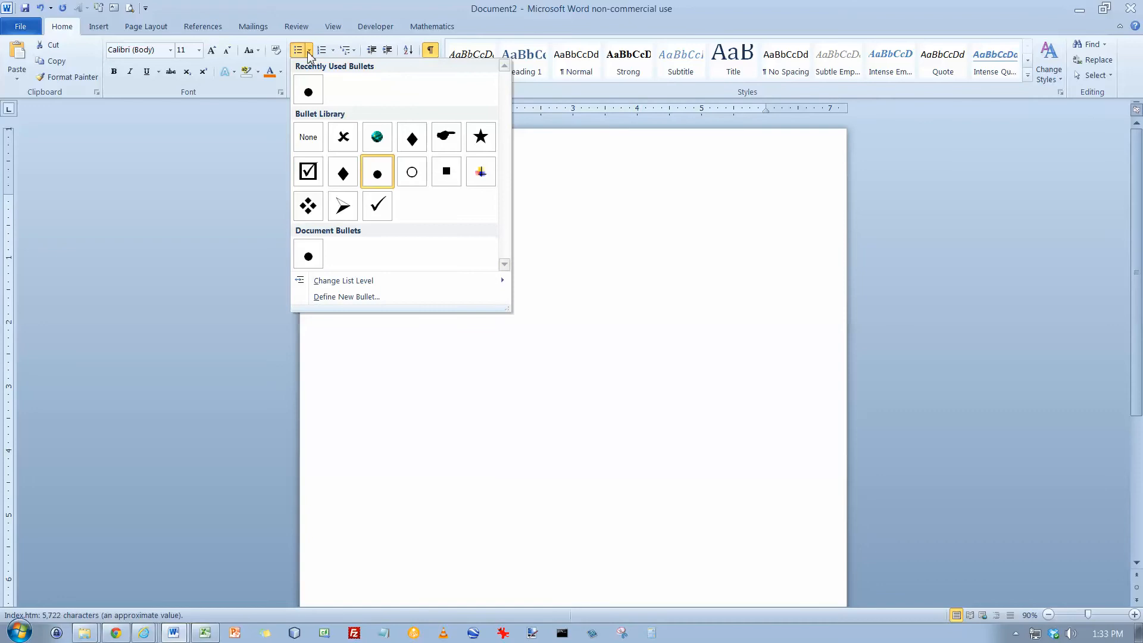
pyautogui.click(299, 52)
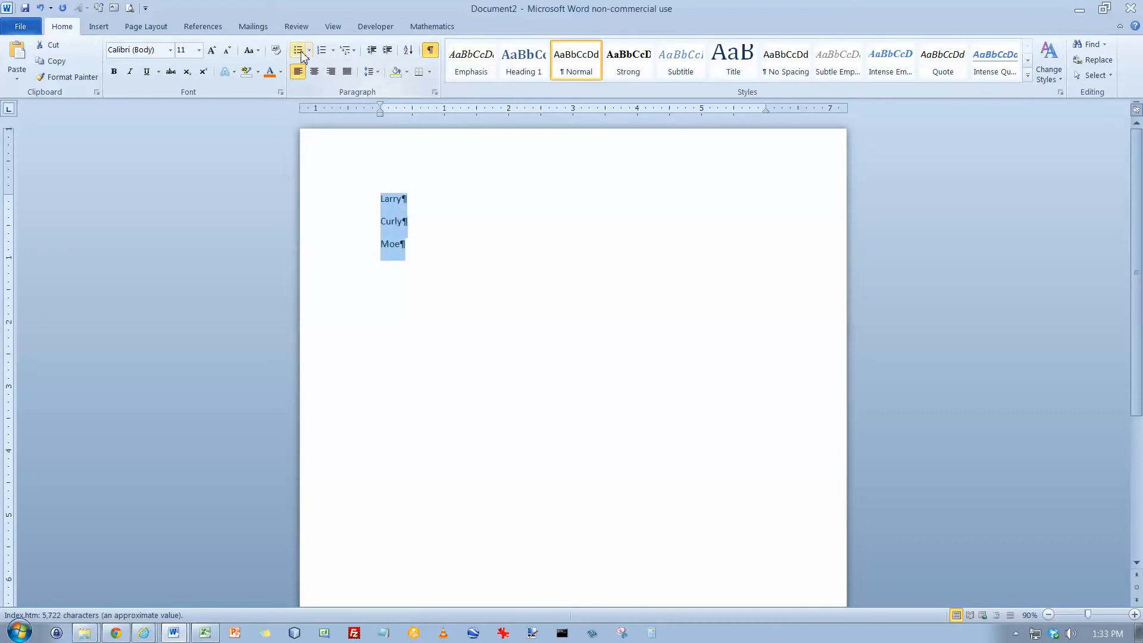
pyautogui.click(300, 53)
pyautogui.click(301, 53)
pyautogui.click(300, 53)
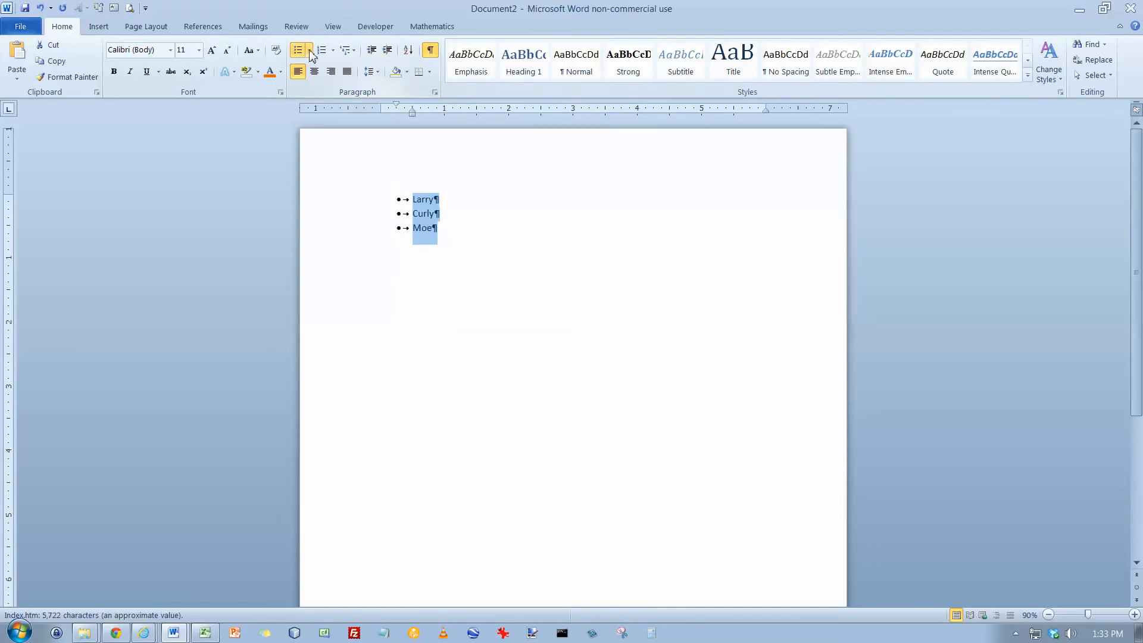
# Change the list's bullet to the black diamond from the bullet library
pyautogui.click(309, 50)
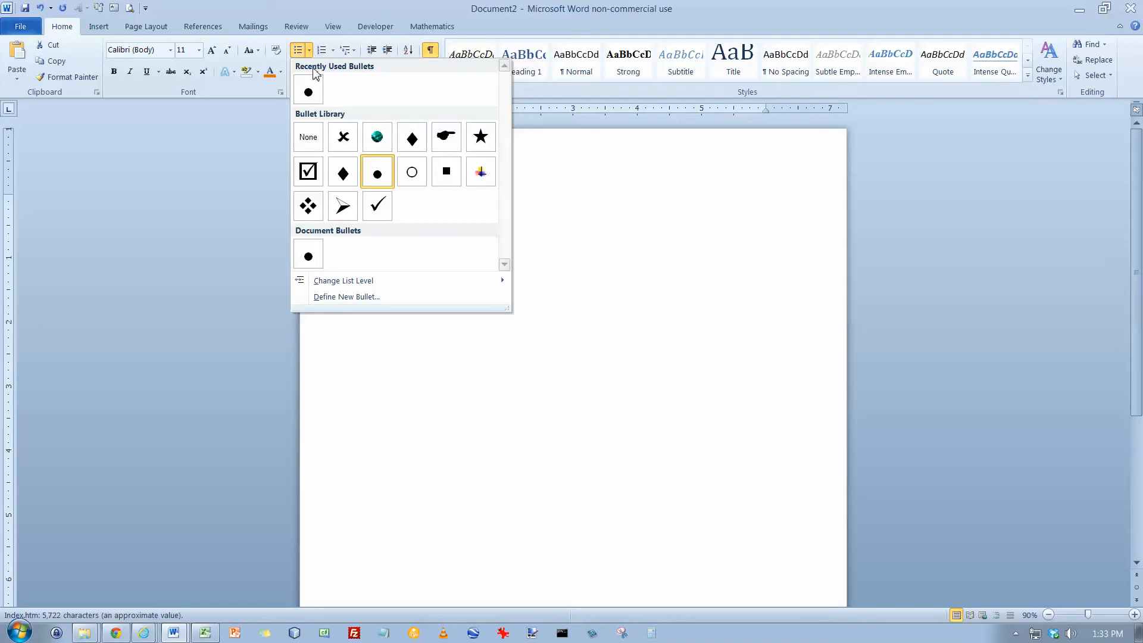
pyautogui.click(411, 139)
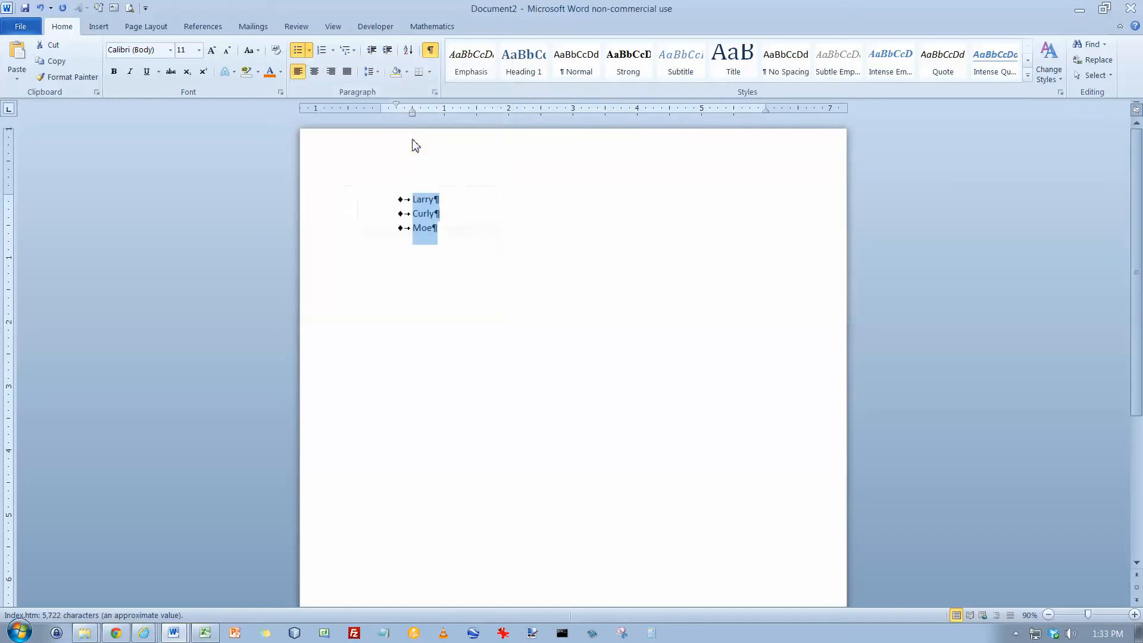
# Open the symbol picker for defining a new bullet and browse the Symbol font's characters
pyautogui.click(309, 52)
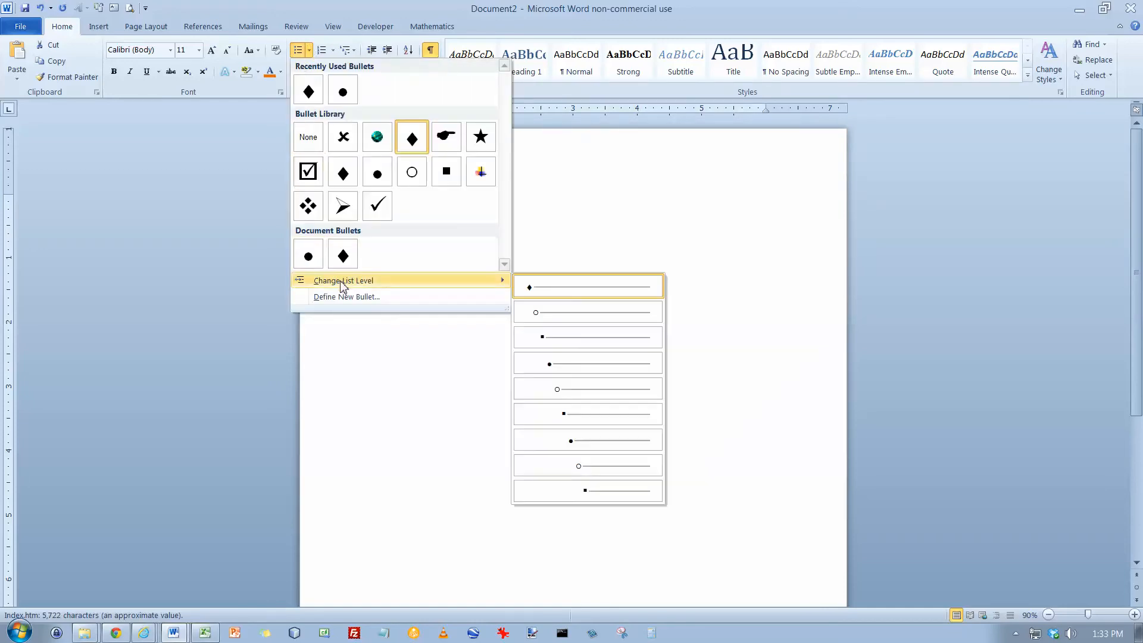
pyautogui.click(348, 298)
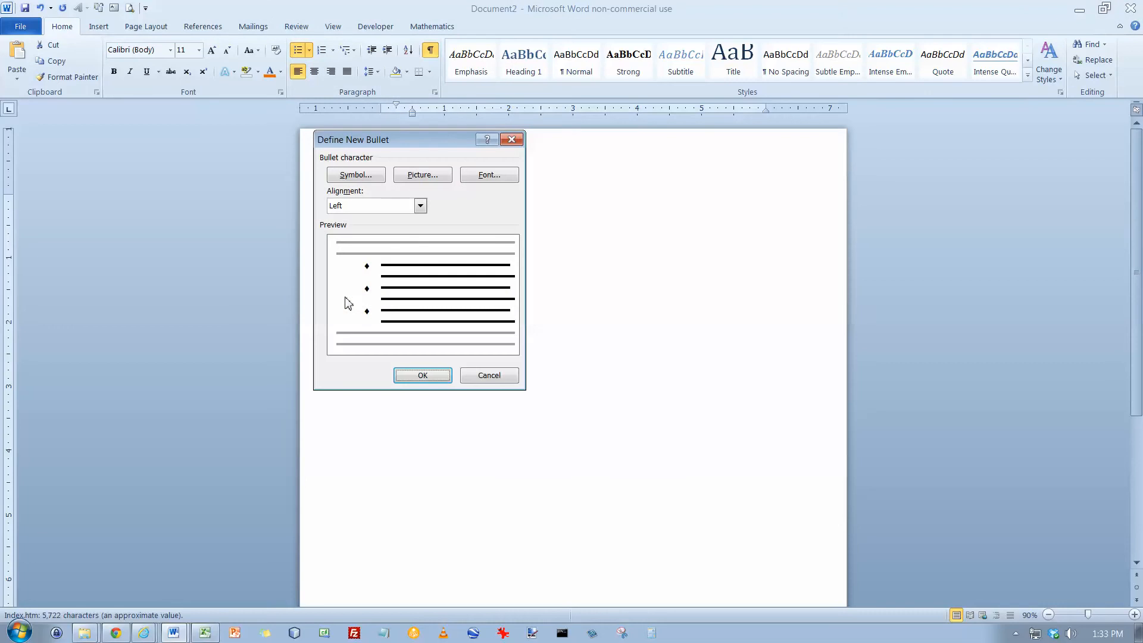
pyautogui.click(361, 177)
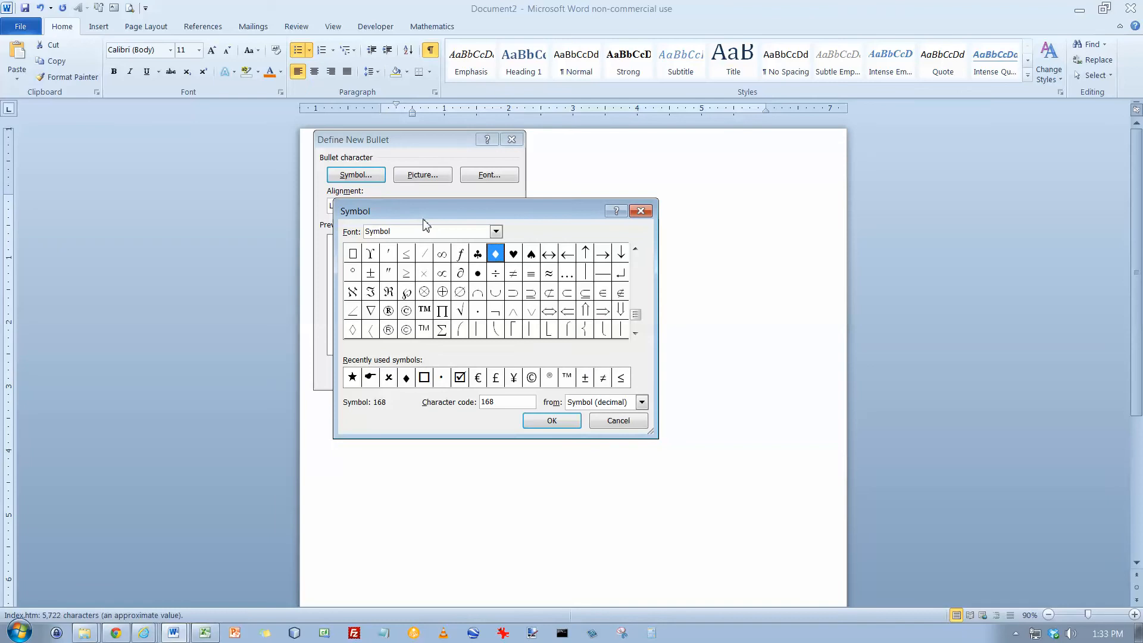
pyautogui.moveTo(410, 220); pyautogui.dragTo(391, 152)
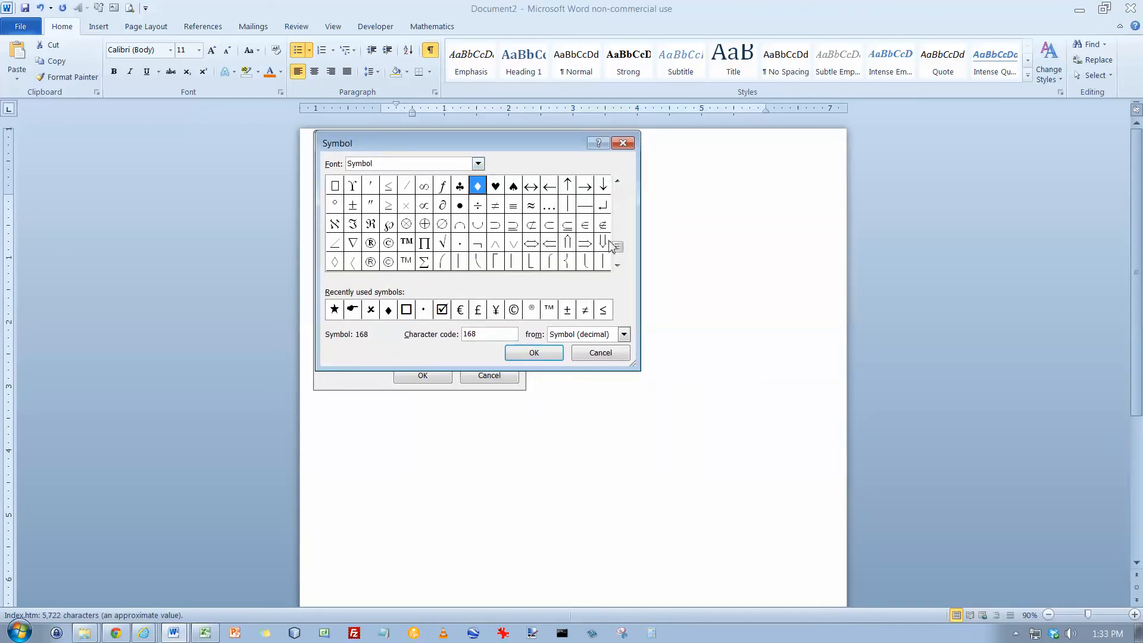
pyautogui.click(618, 197)
pyautogui.click(618, 197)
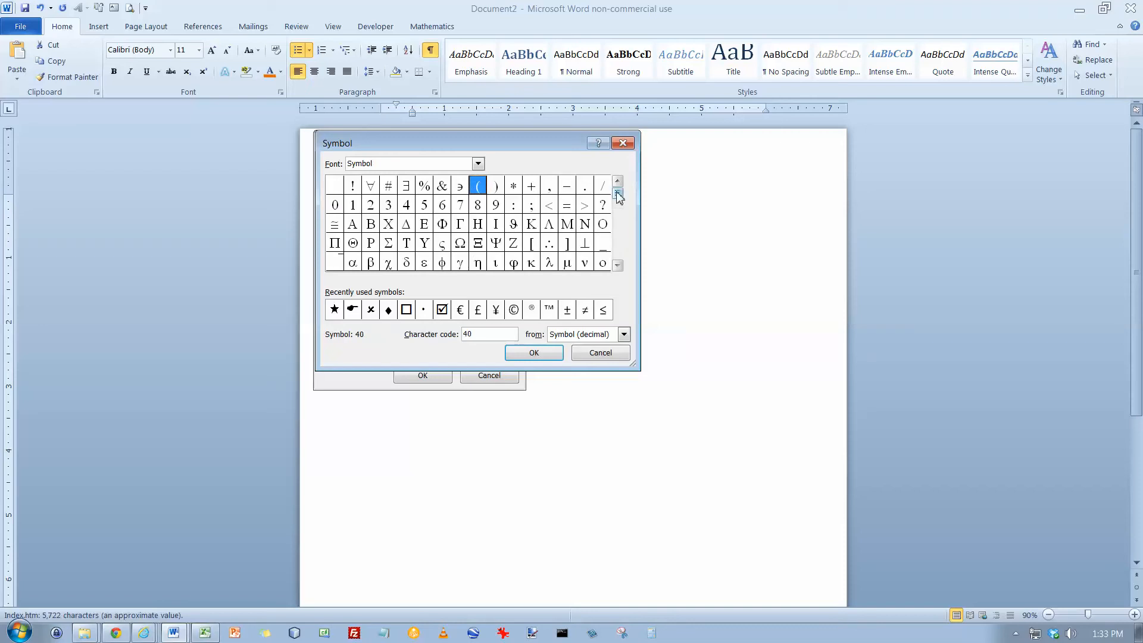
pyautogui.click(618, 254)
pyautogui.click(618, 255)
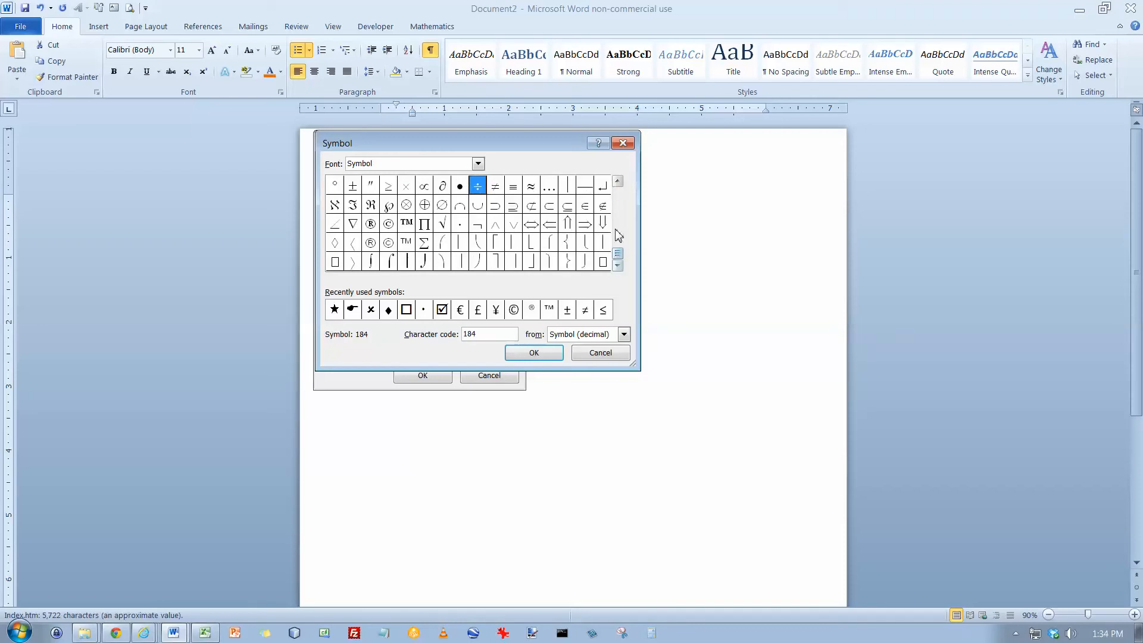
pyautogui.click(618, 202)
pyautogui.click(618, 202)
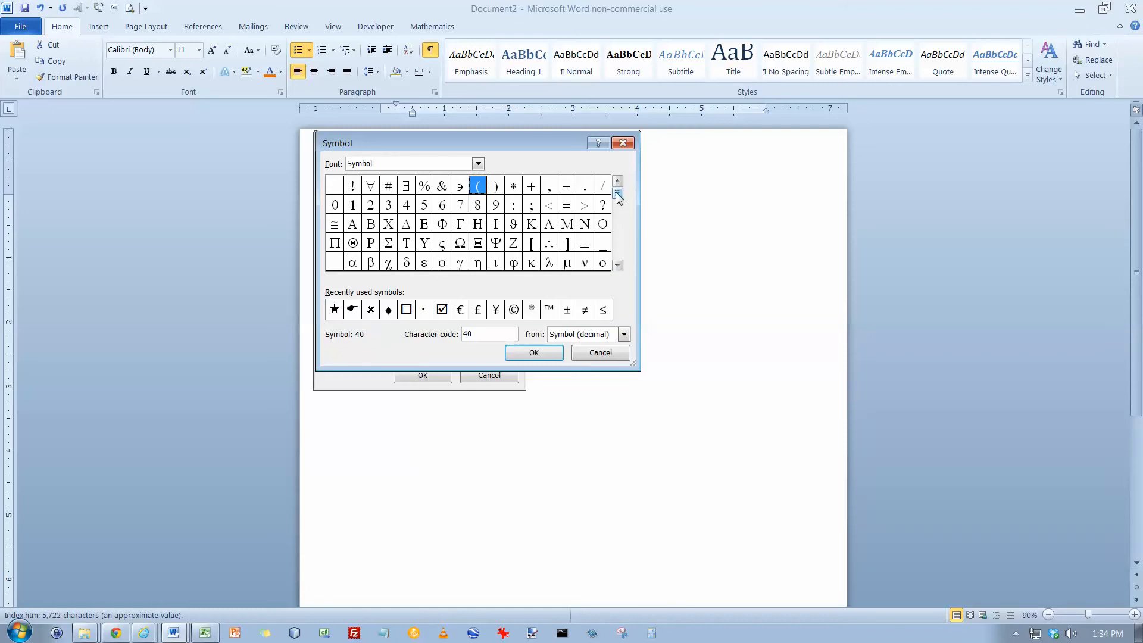
# Switch the symbol font to Webdings and define the check mark as the new list bullet
pyautogui.click(478, 164)
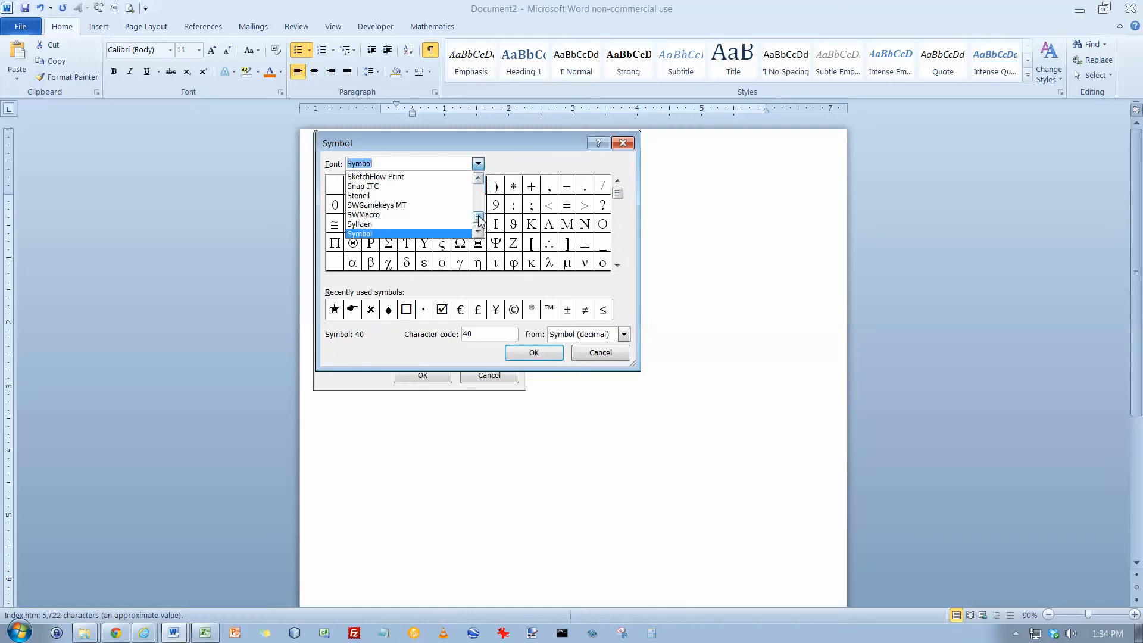
pyautogui.moveTo(478, 216); pyautogui.dragTo(479, 232)
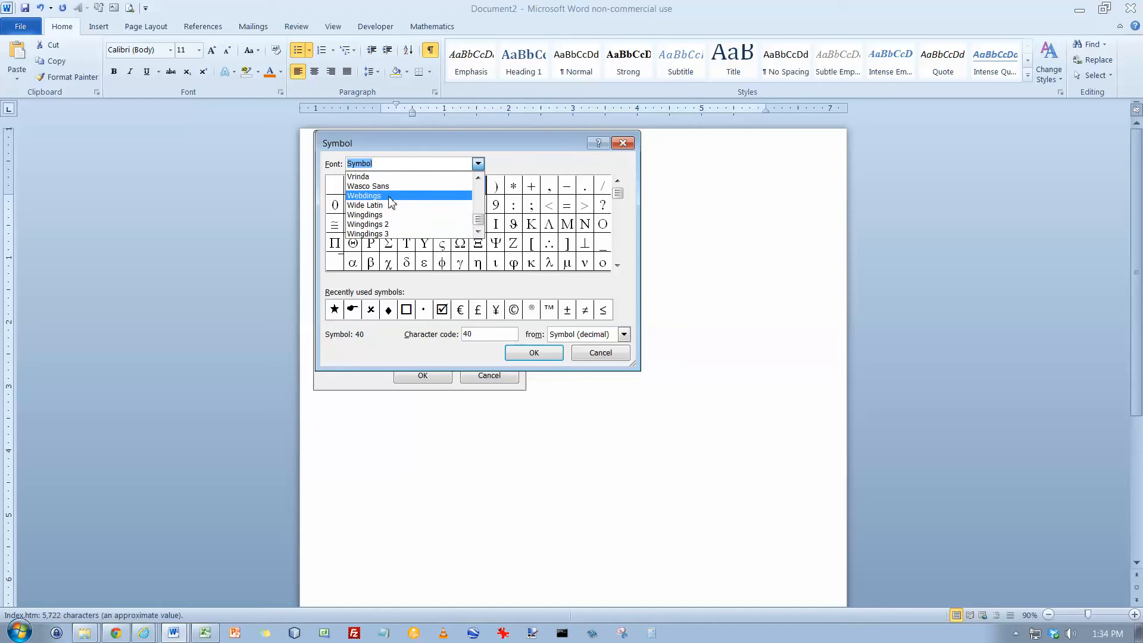
pyautogui.click(388, 196)
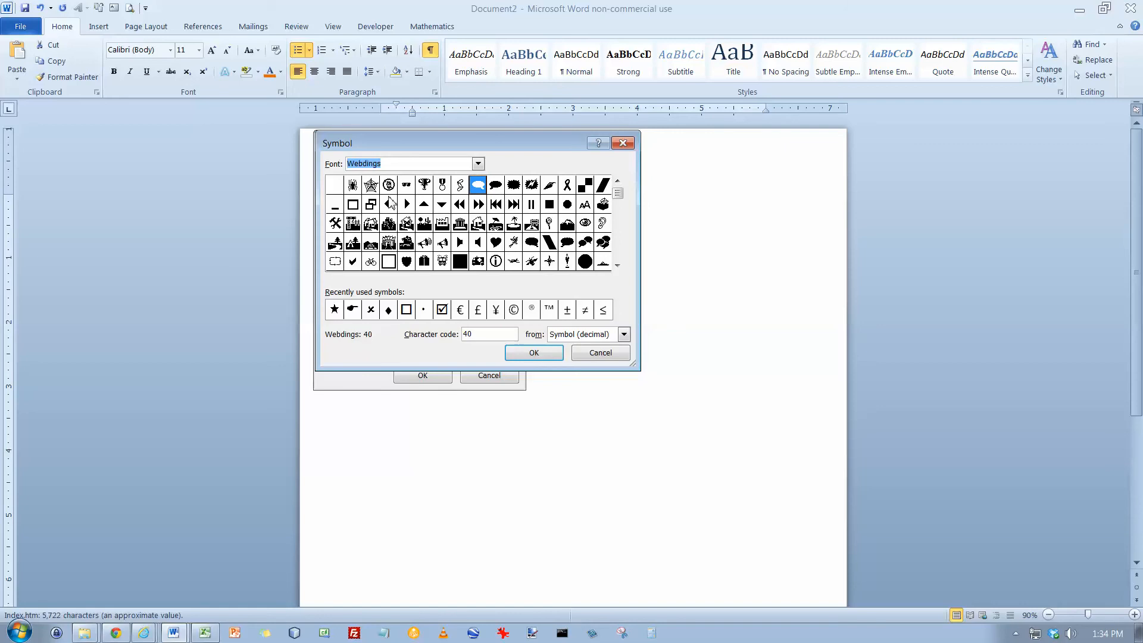
pyautogui.click(619, 252)
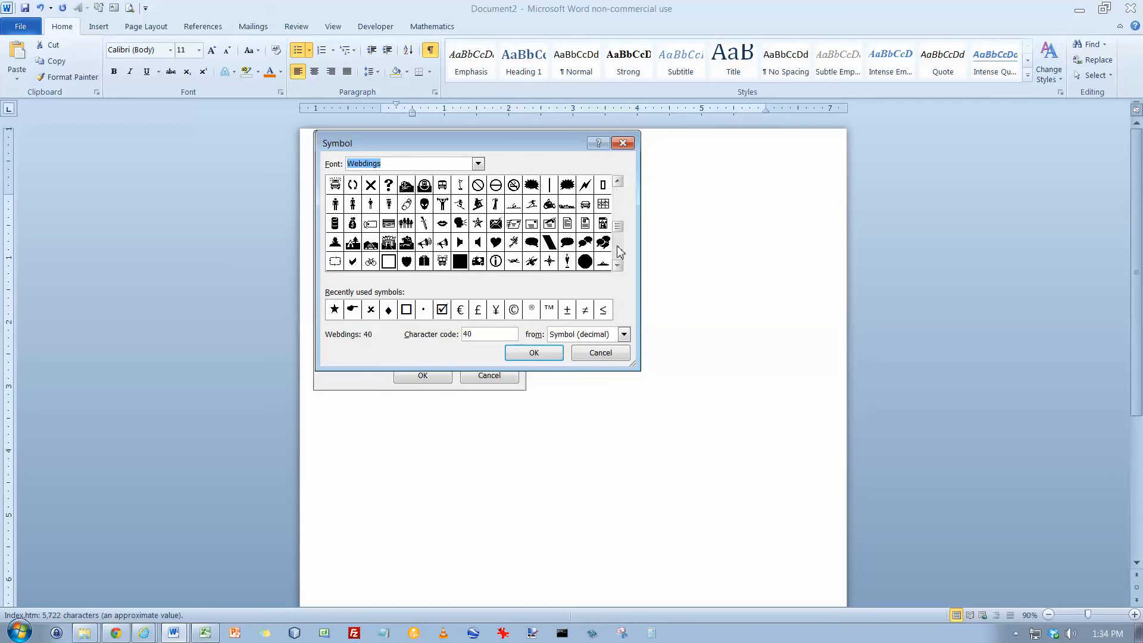
pyautogui.click(619, 256)
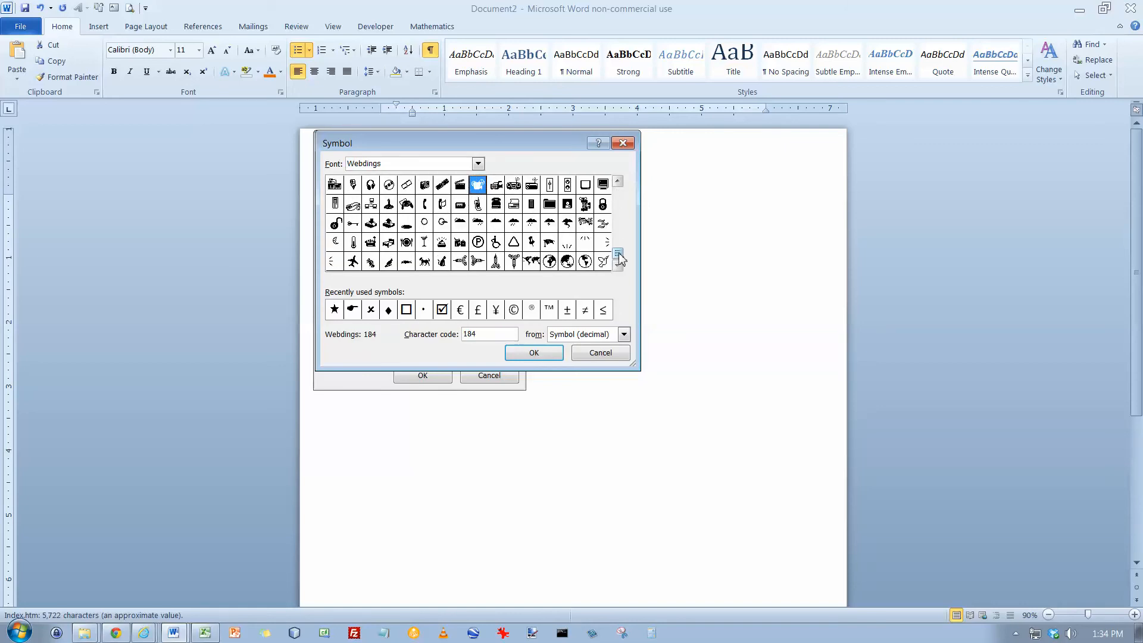
pyautogui.moveTo(619, 260); pyautogui.dragTo(617, 225)
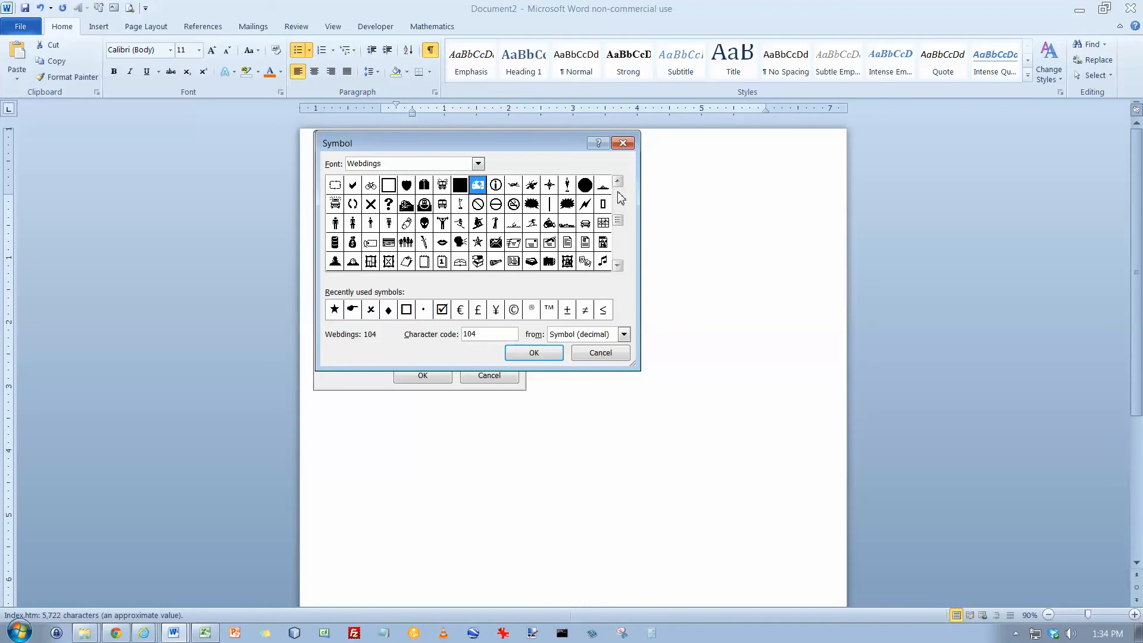
pyautogui.click(618, 194)
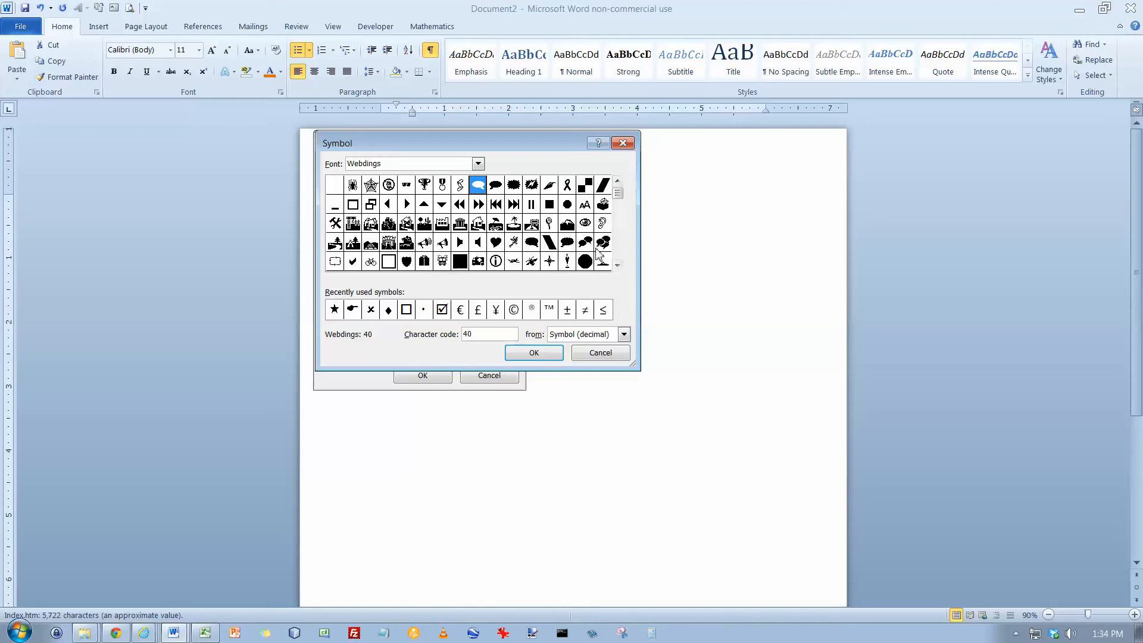
pyautogui.click(354, 263)
pyautogui.click(534, 356)
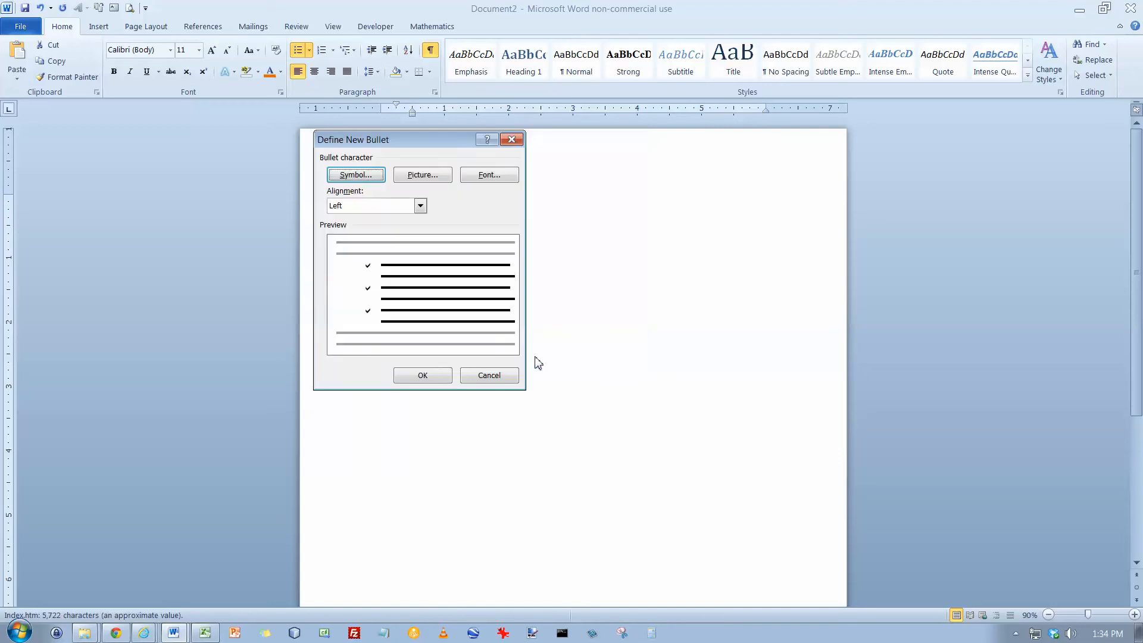
pyautogui.click(423, 376)
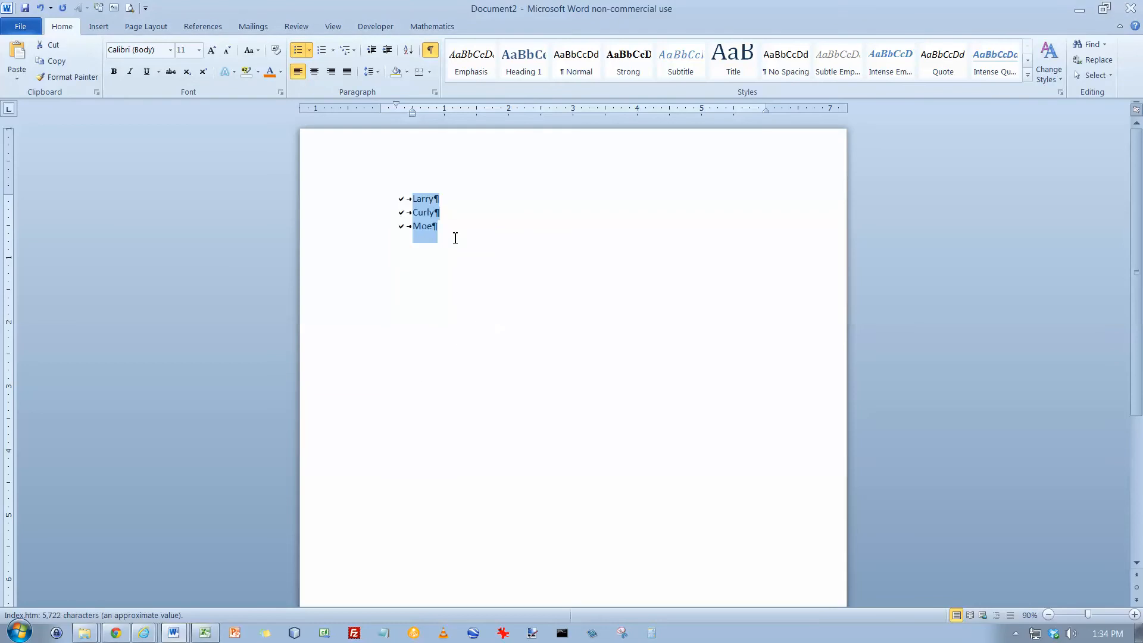
# Open the new bullet symbol picker again and browse the Wingdings font's characters
pyautogui.click(309, 51)
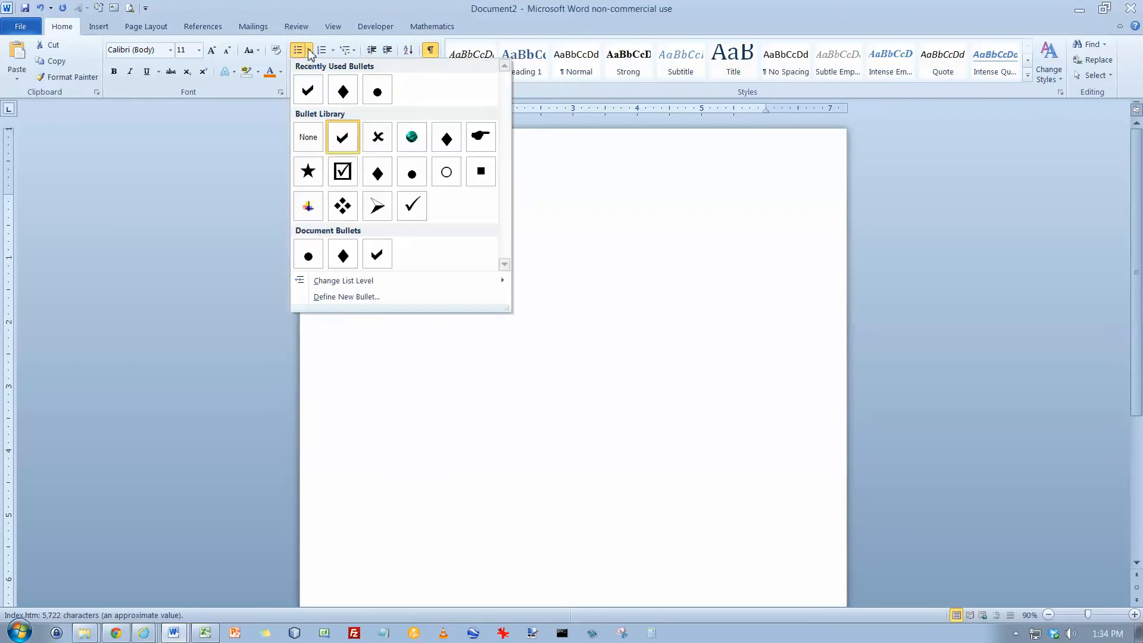
pyautogui.click(352, 297)
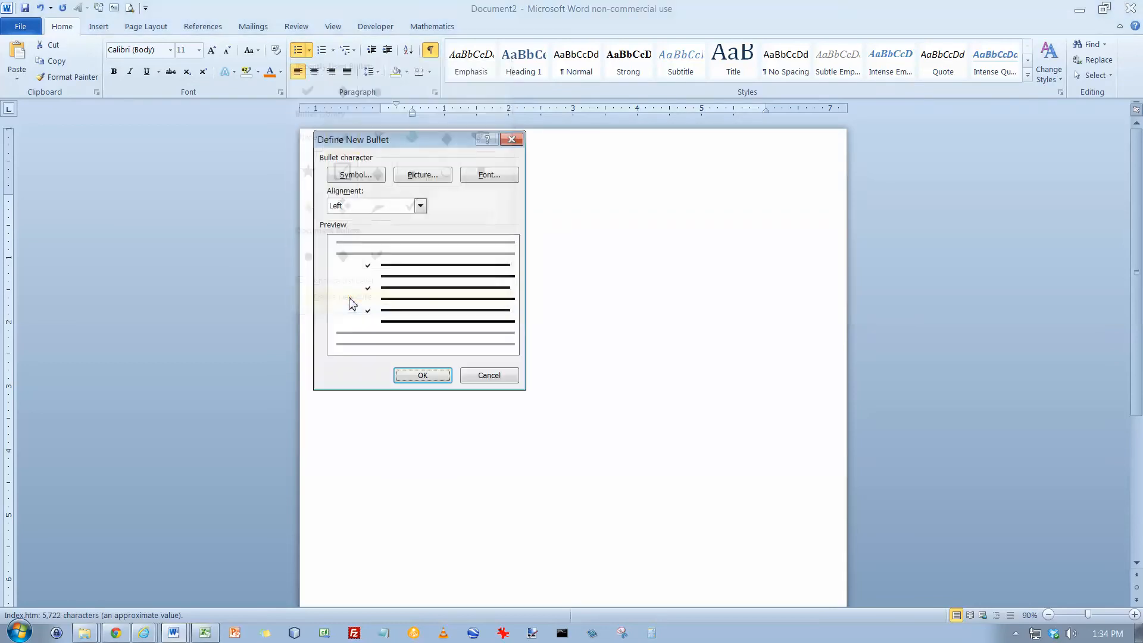
pyautogui.click(372, 181)
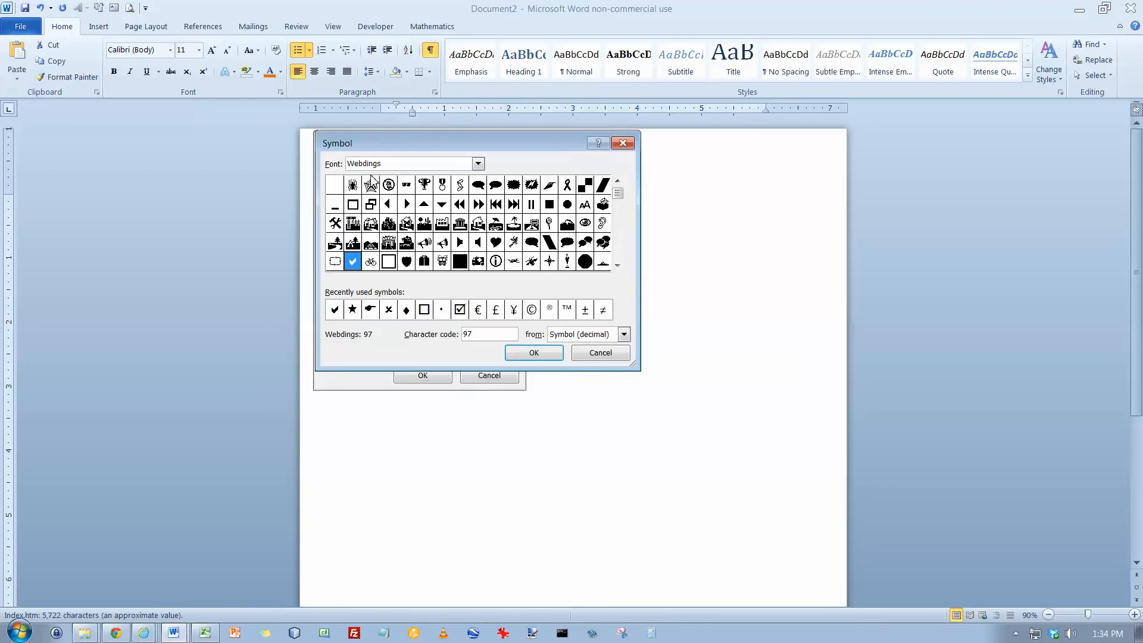
pyautogui.click(477, 164)
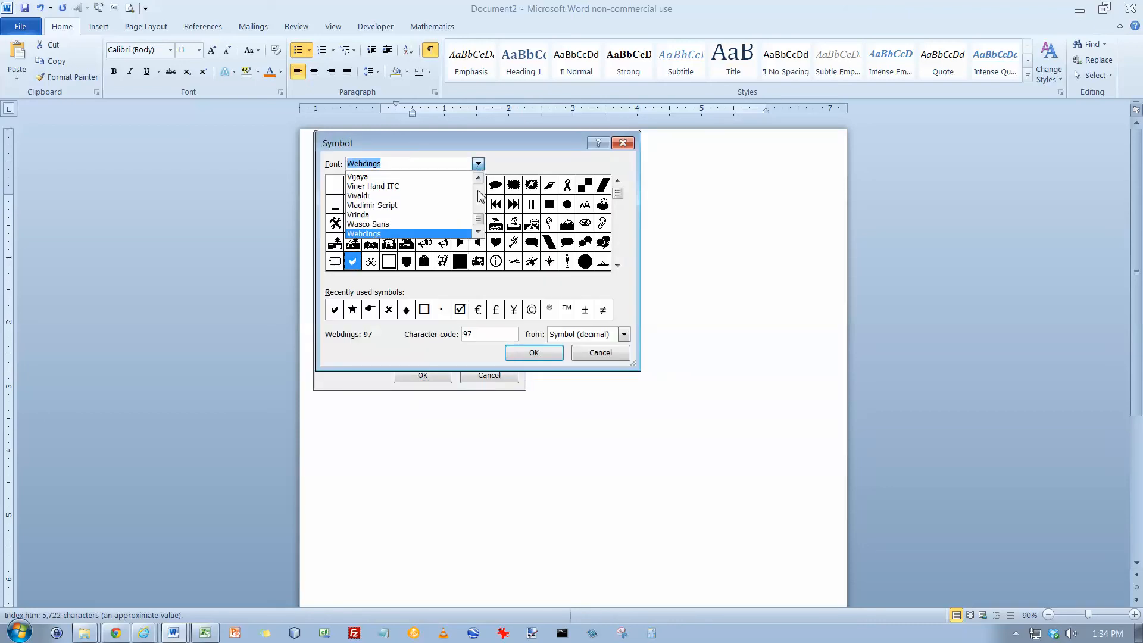
pyautogui.scroll(-1, 479, 234)
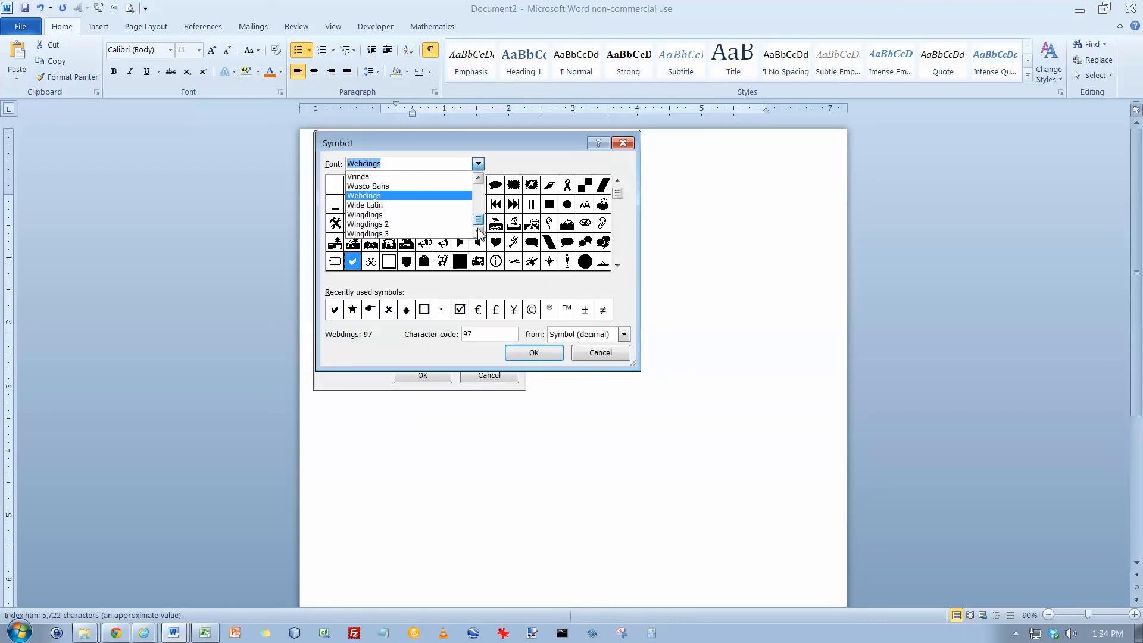
pyautogui.click(391, 215)
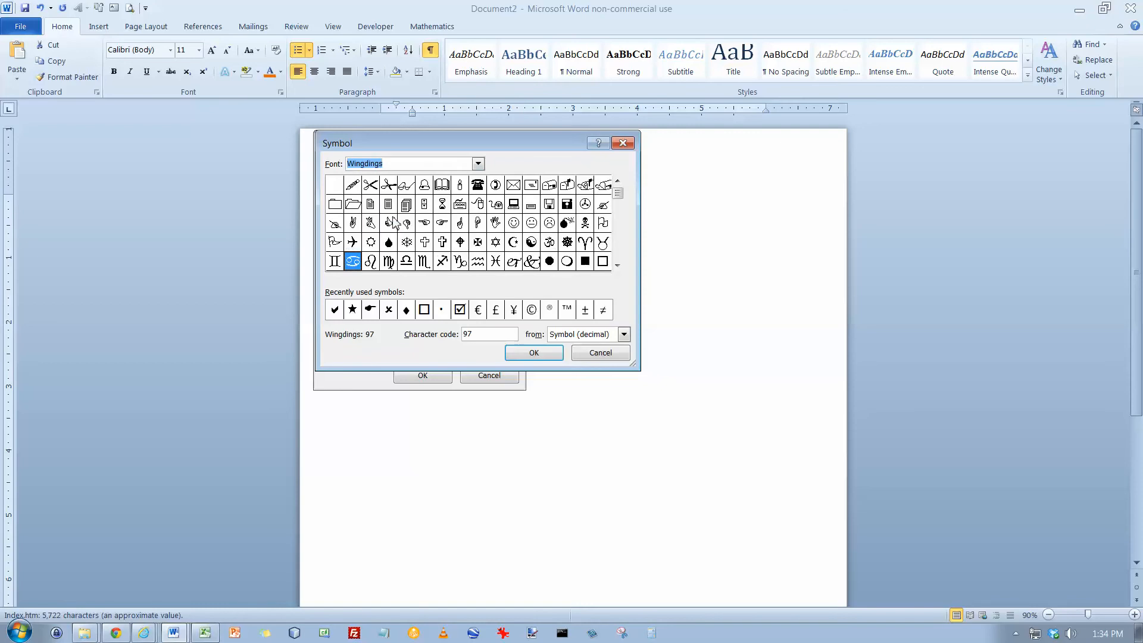
pyautogui.click(617, 253)
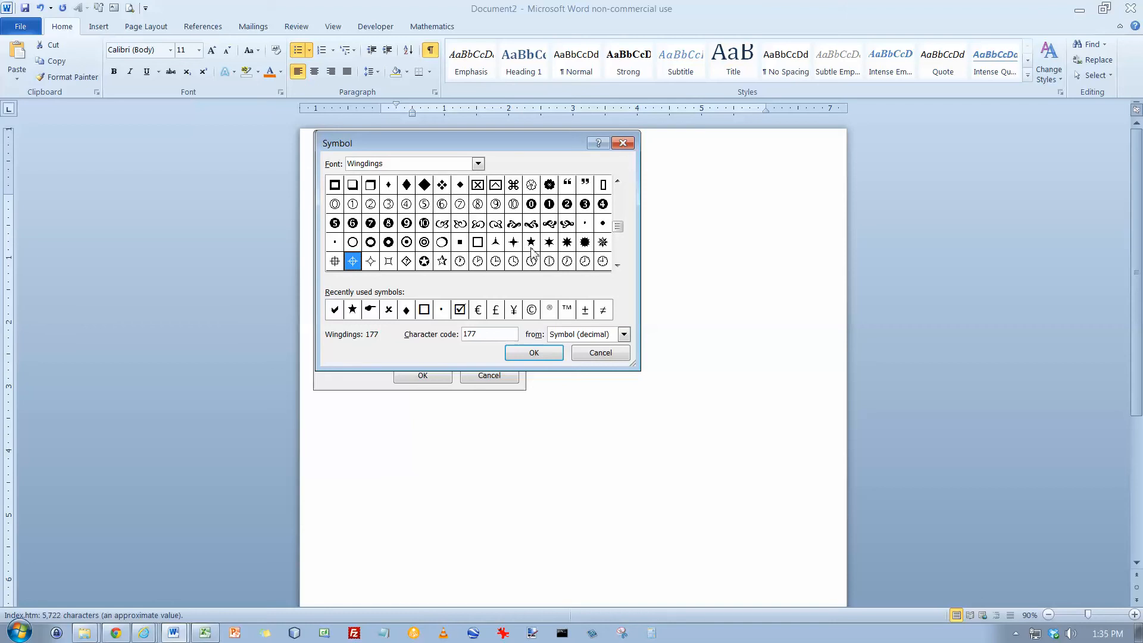
pyautogui.click(621, 251)
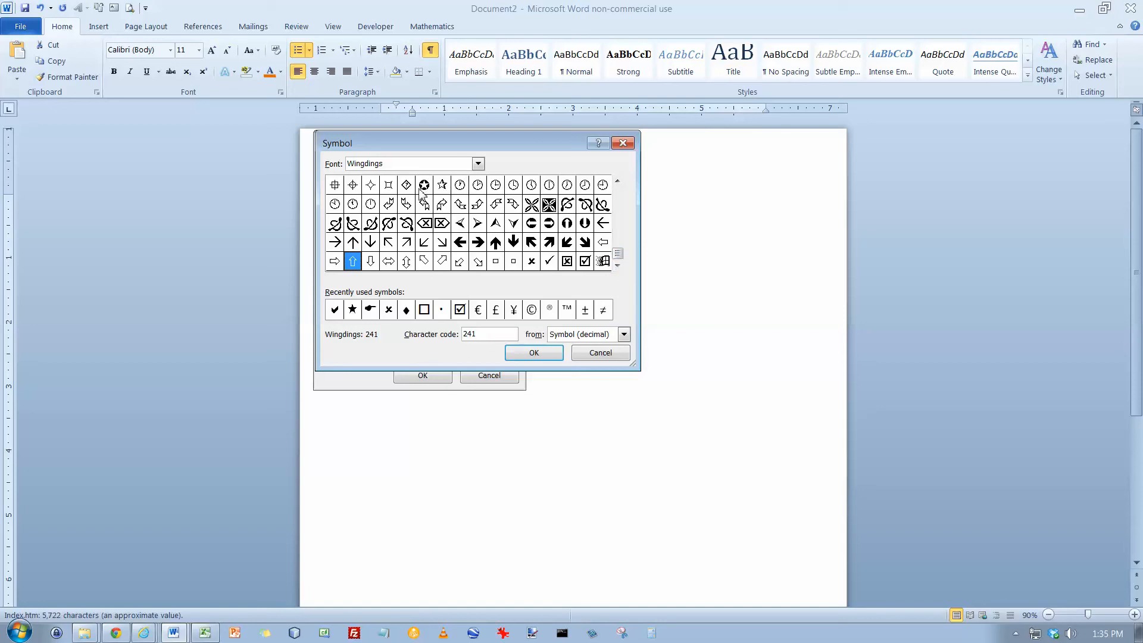
# Browse the Wingdings 2 and Wingdings 3 symbol fonts for a bullet character
pyautogui.click(478, 163)
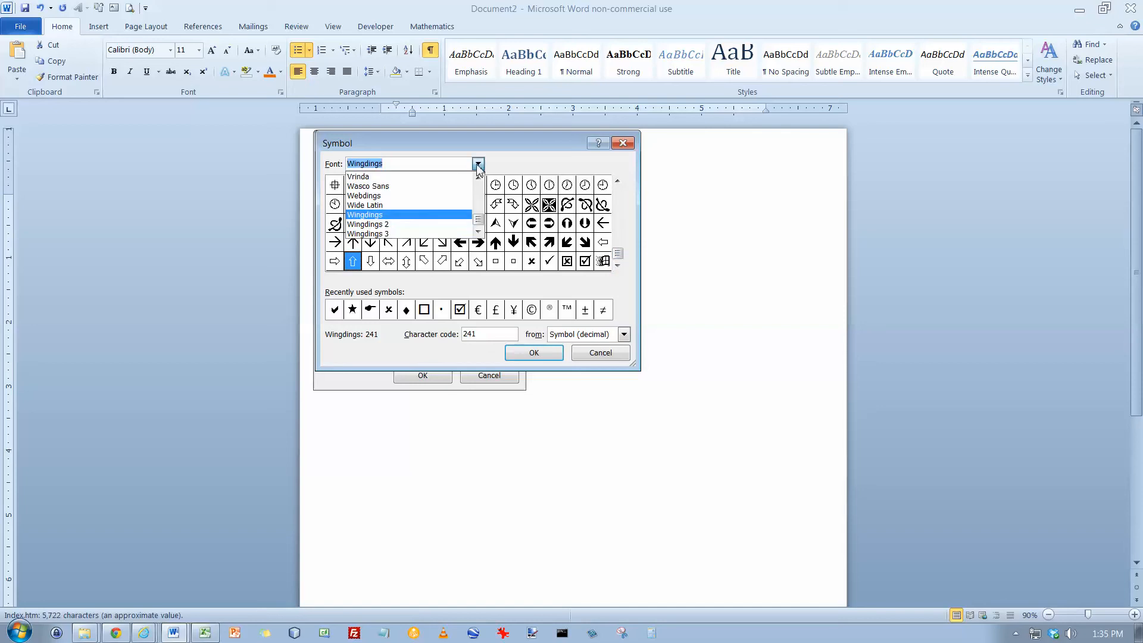
pyautogui.click(446, 224)
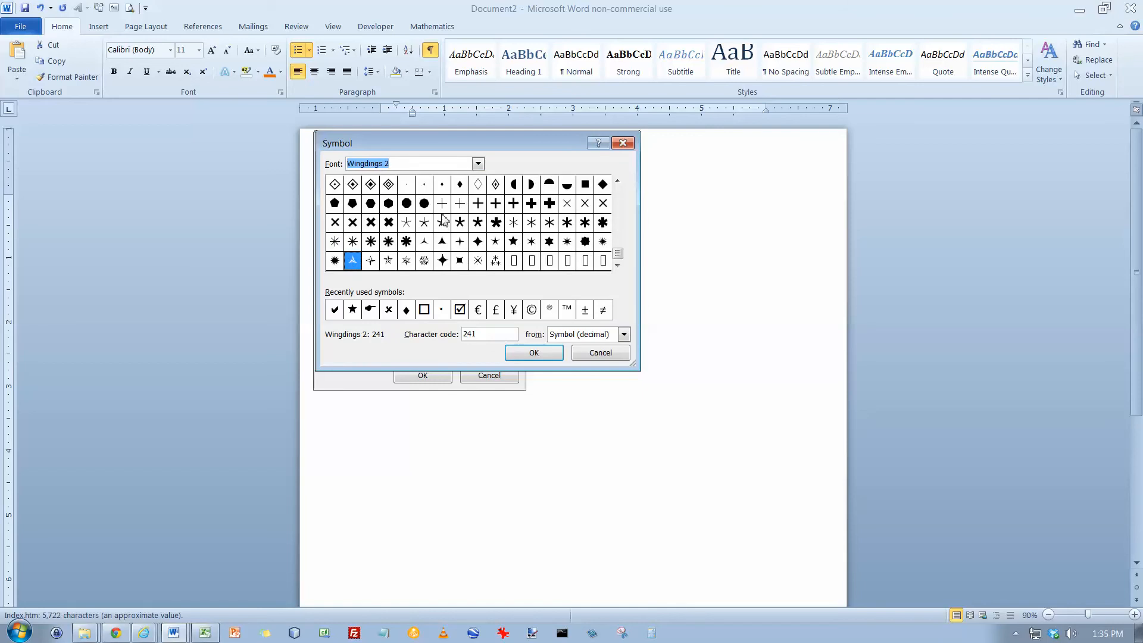
pyautogui.click(619, 194)
pyautogui.click(619, 193)
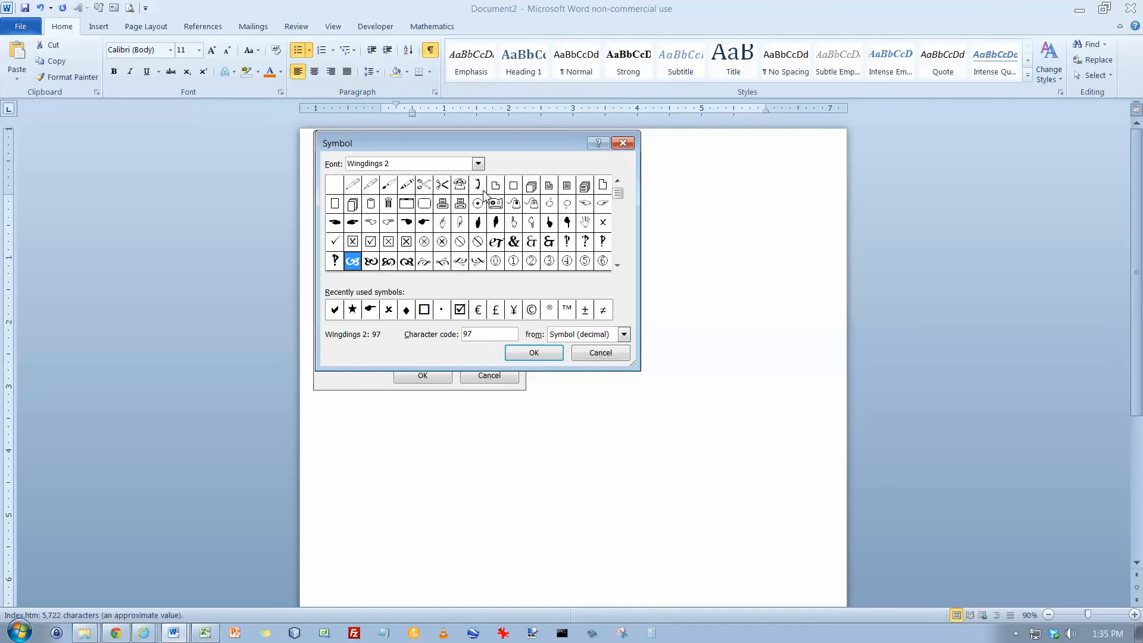
pyautogui.click(477, 165)
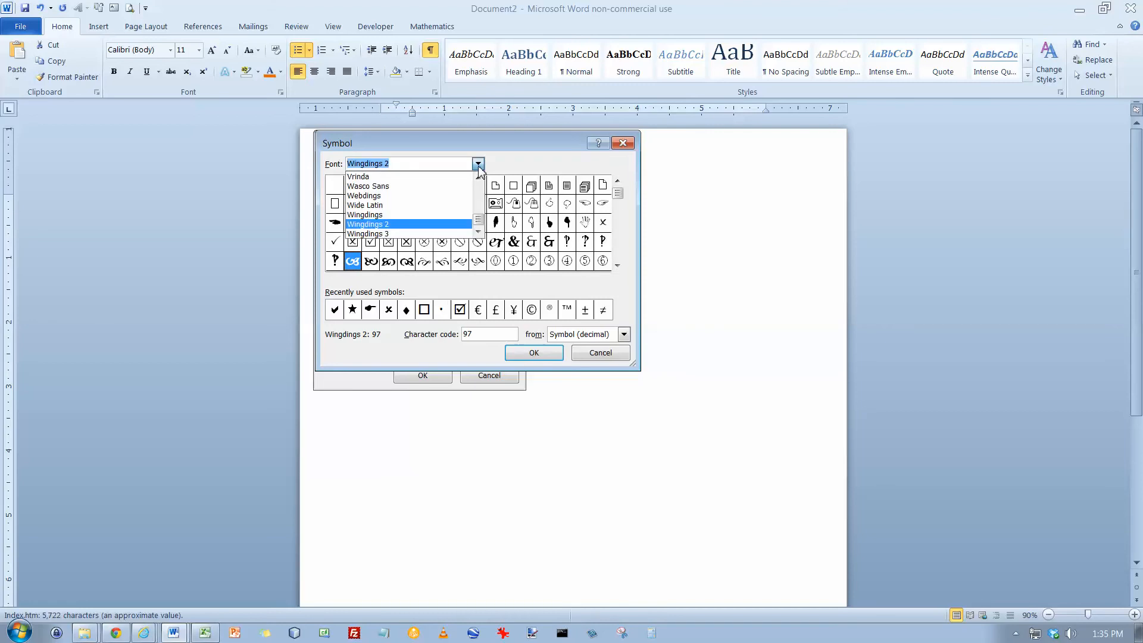
pyautogui.click(417, 233)
pyautogui.click(620, 252)
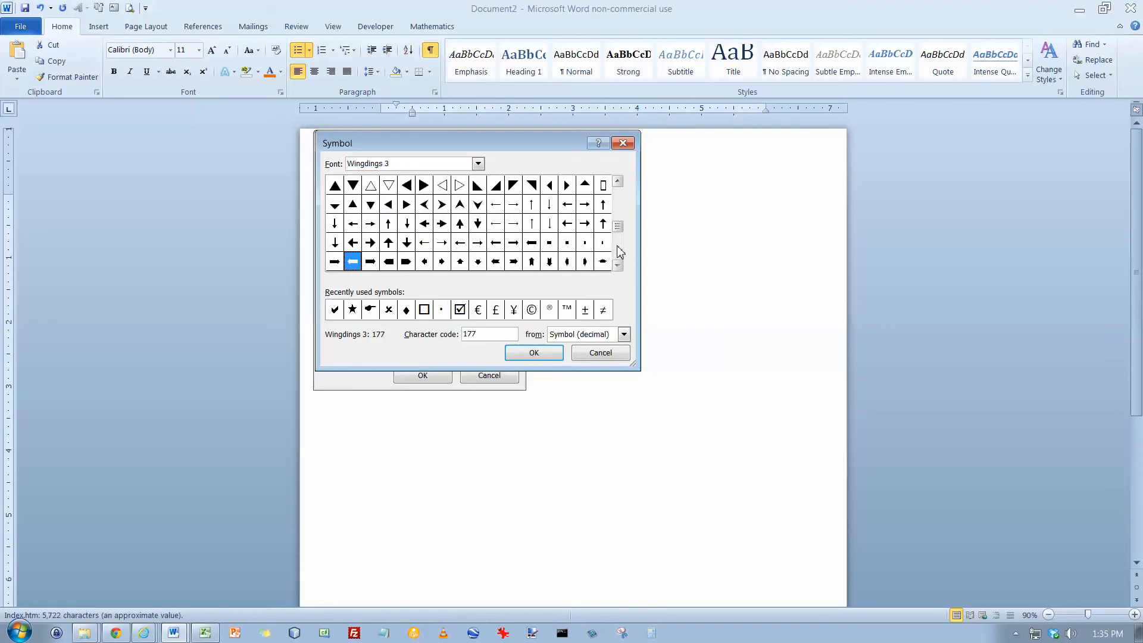
pyautogui.click(620, 252)
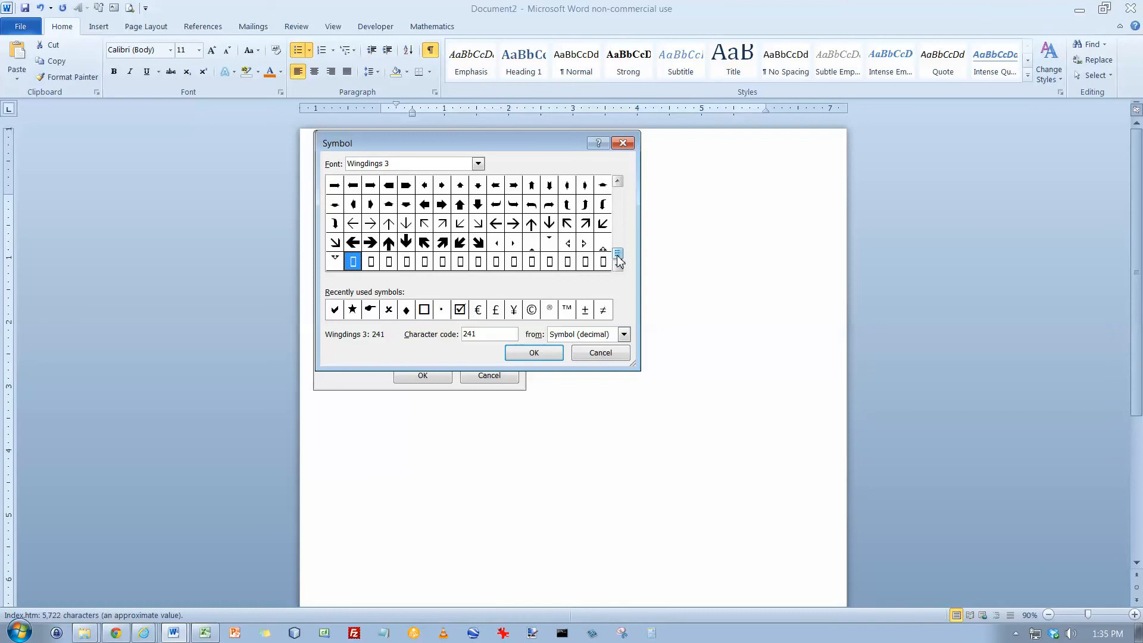
# Switch back to Wingdings 2 and define the pointing-hand symbol, character code 69, as the new list bullet
pyautogui.click(478, 164)
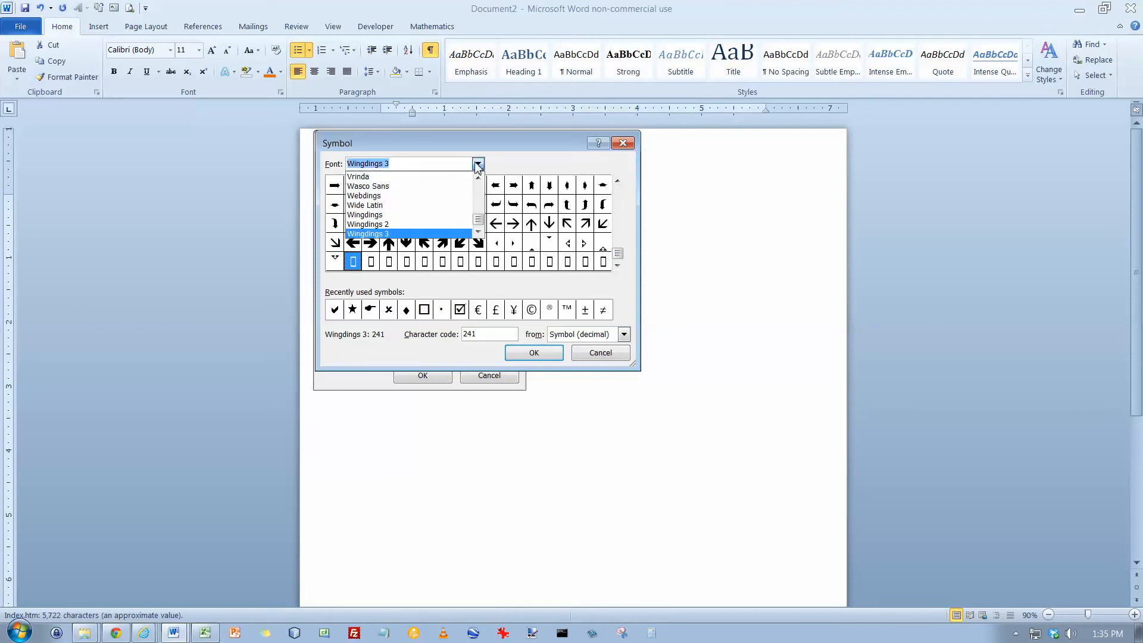
pyautogui.click(439, 226)
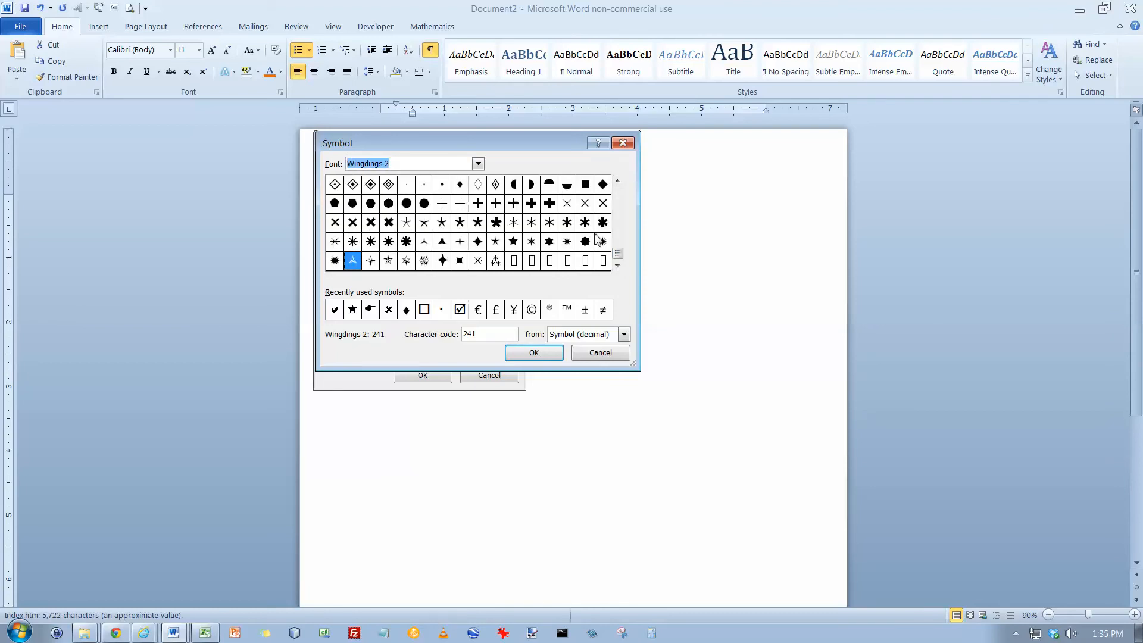
pyautogui.click(620, 197)
pyautogui.click(623, 202)
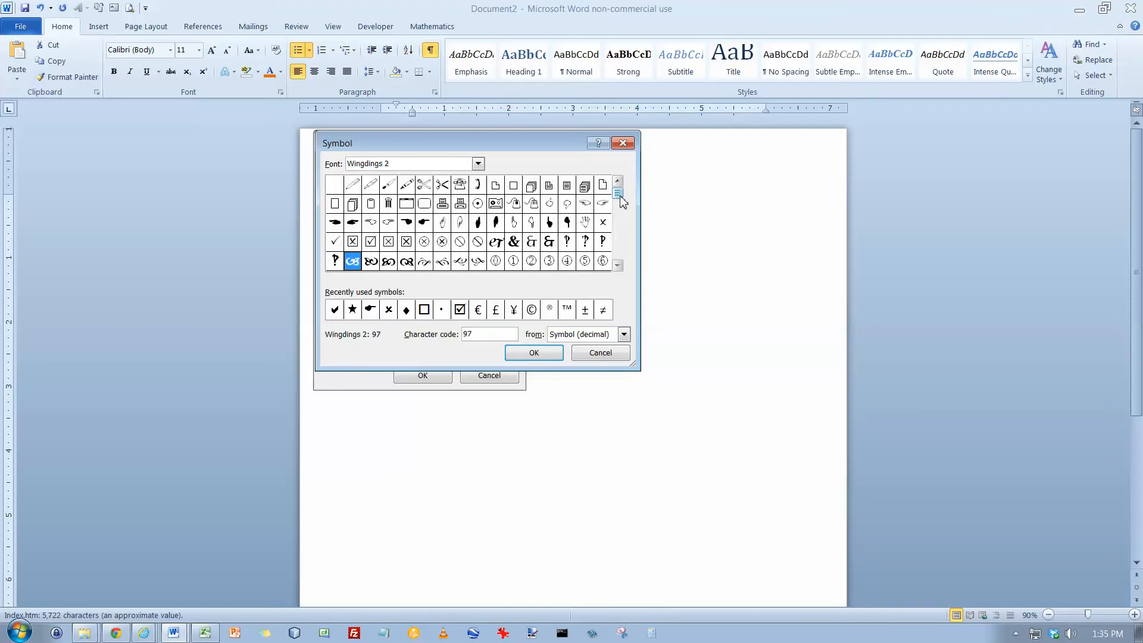
pyautogui.click(424, 224)
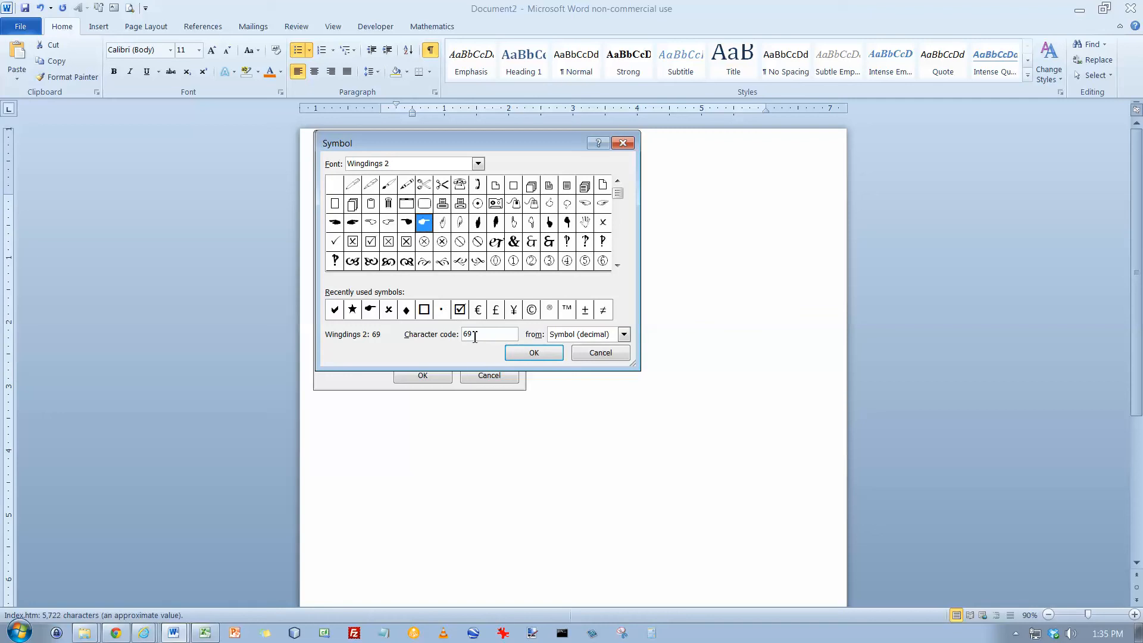
pyautogui.click(534, 353)
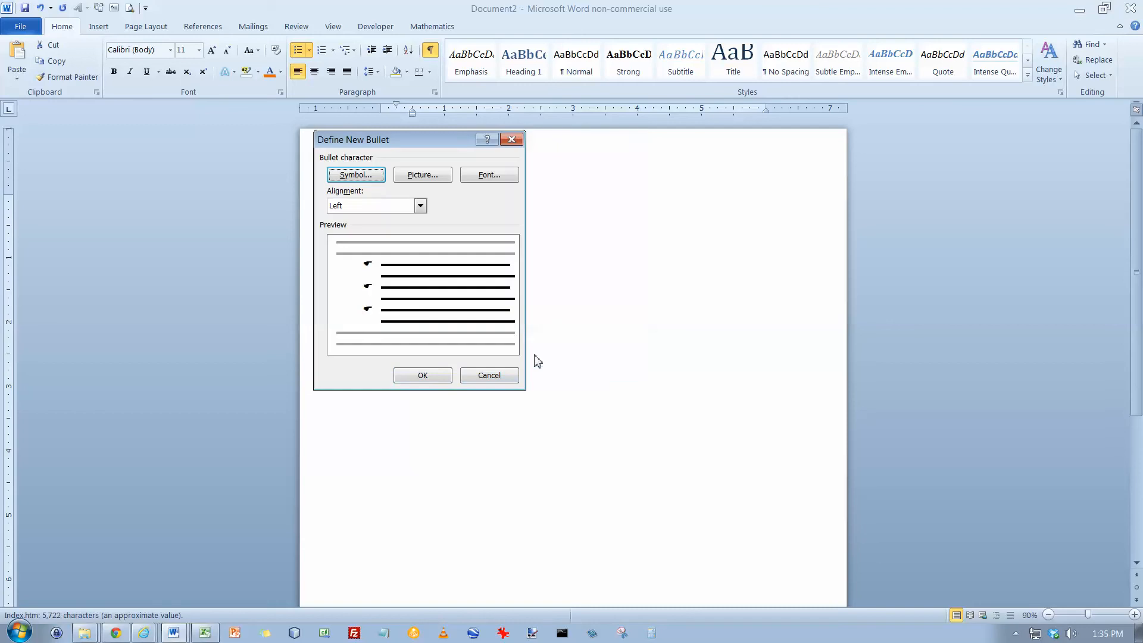
pyautogui.click(440, 376)
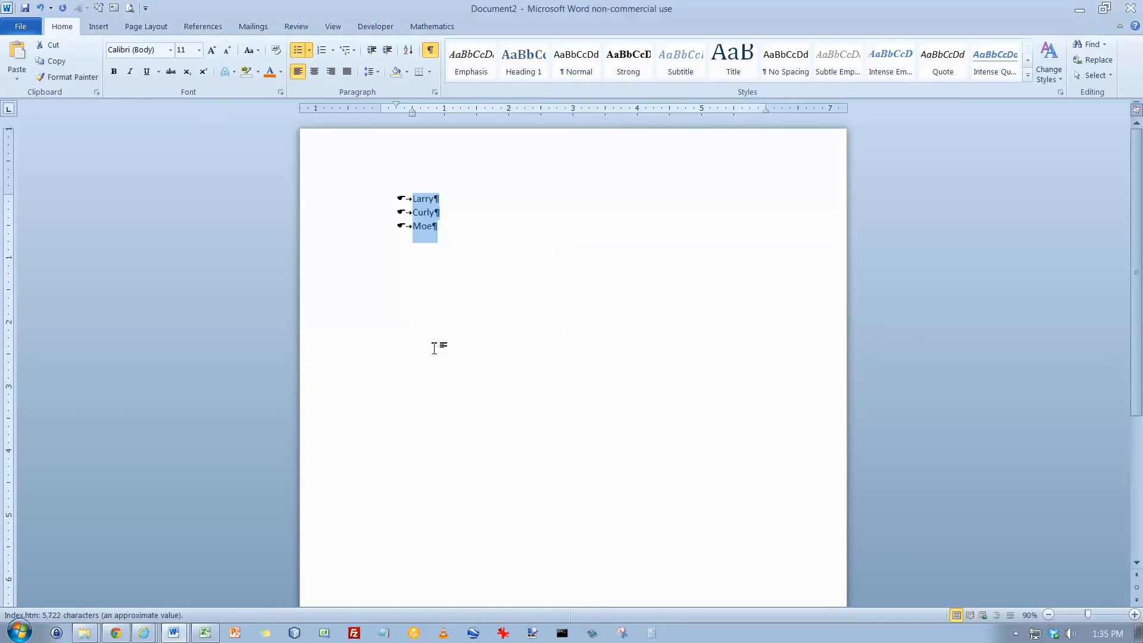
# Select the Curly item and set its font size to 20
pyautogui.click(429, 200)
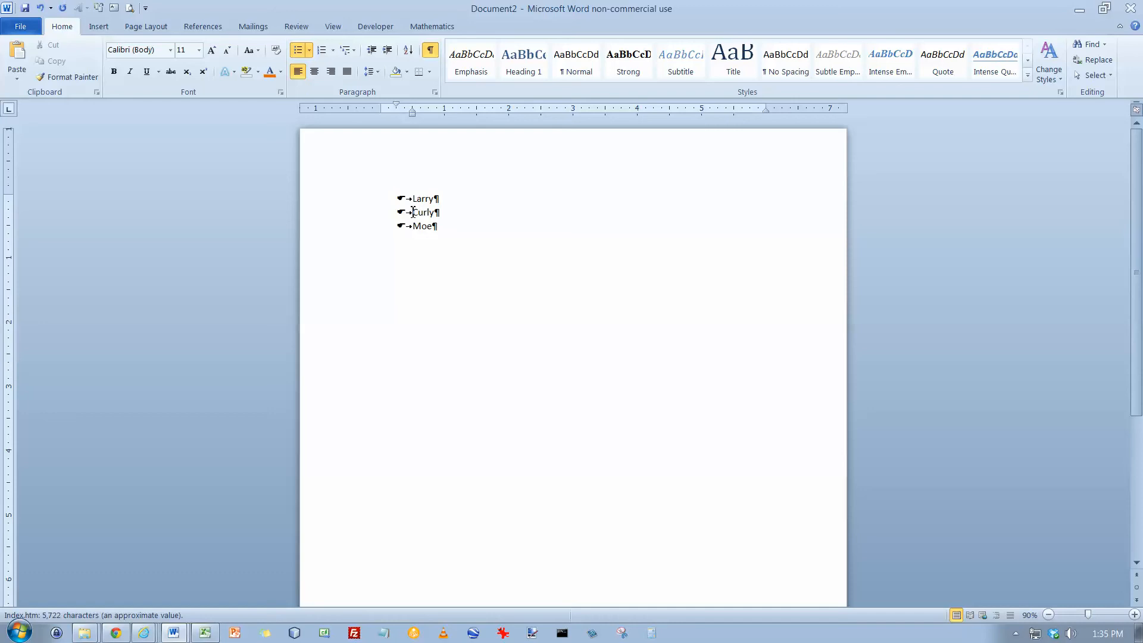
pyautogui.moveTo(415, 215); pyautogui.dragTo(449, 216)
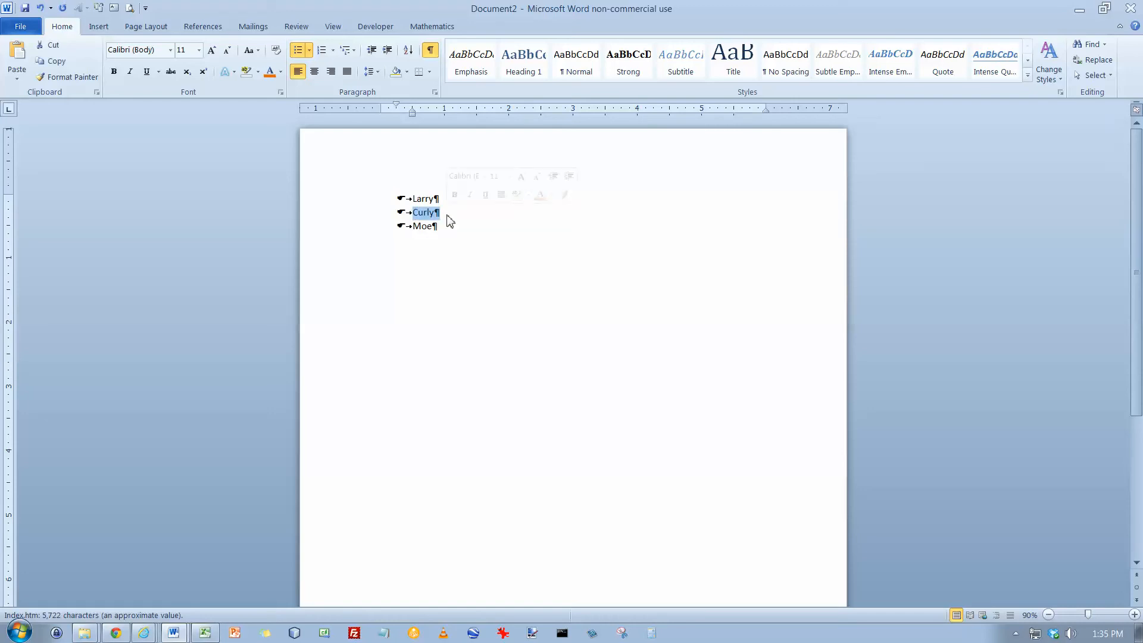
pyautogui.click(199, 50)
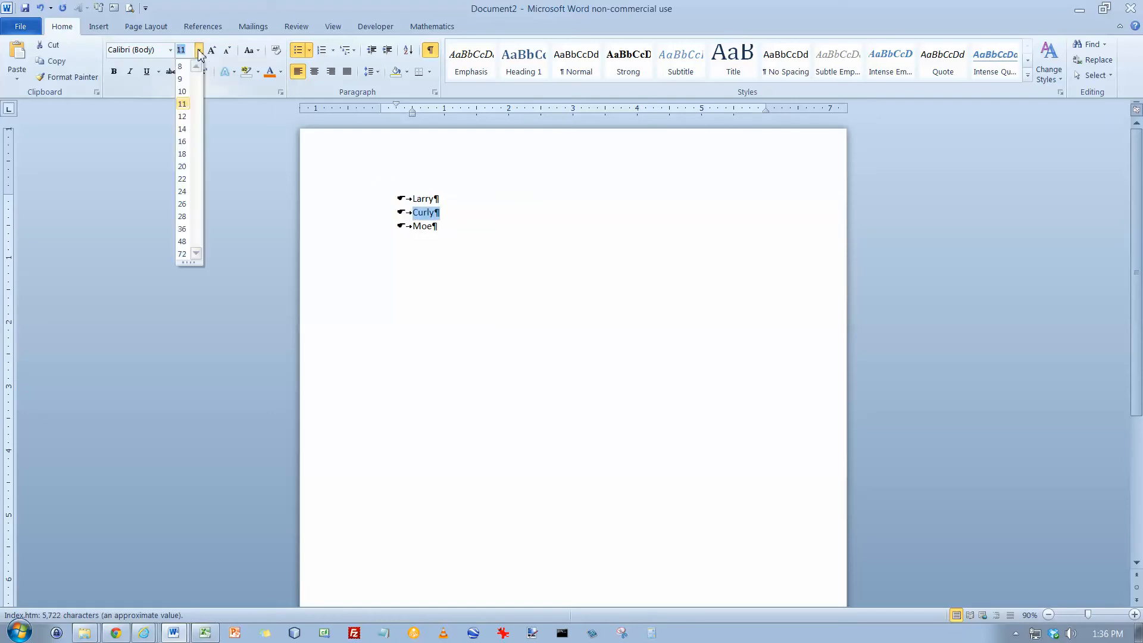
pyautogui.click(186, 168)
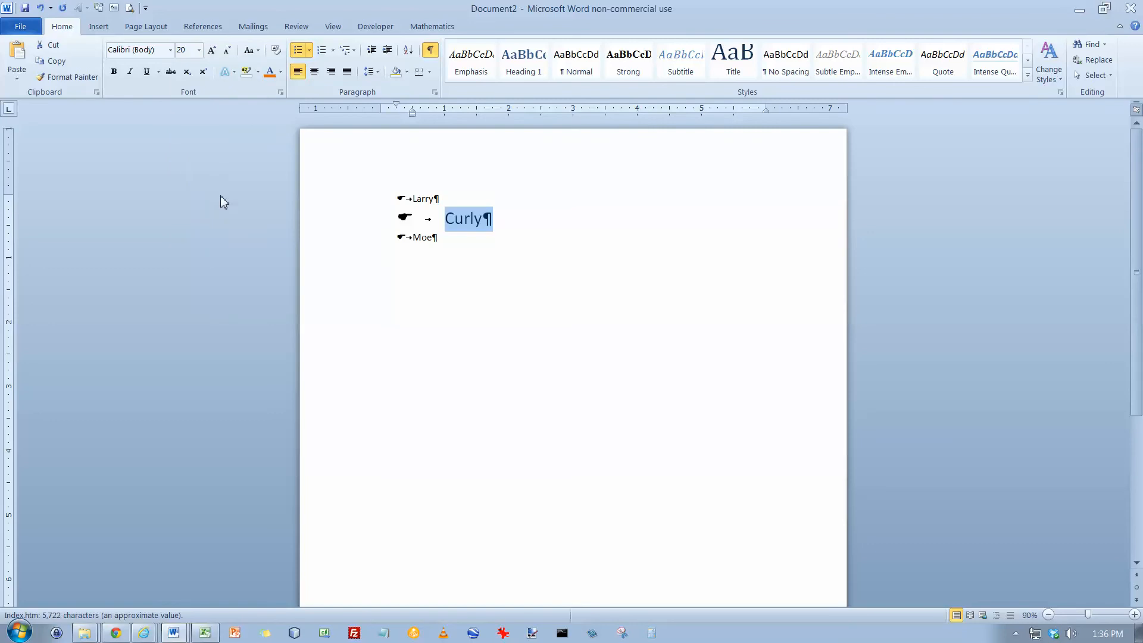
# Select the Curly text and set its font size to 11
pyautogui.click(487, 221)
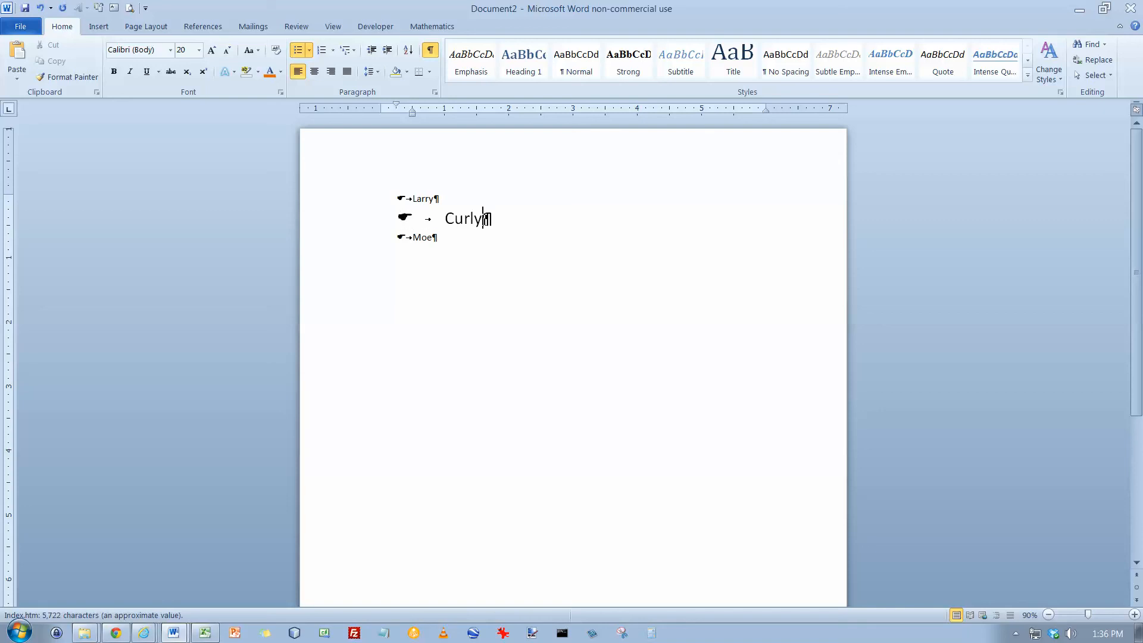
pyautogui.moveTo(483, 219)
pyautogui.mouseDown()
pyautogui.moveTo(447, 220)
pyautogui.moveTo(482, 222)
pyautogui.mouseUp()
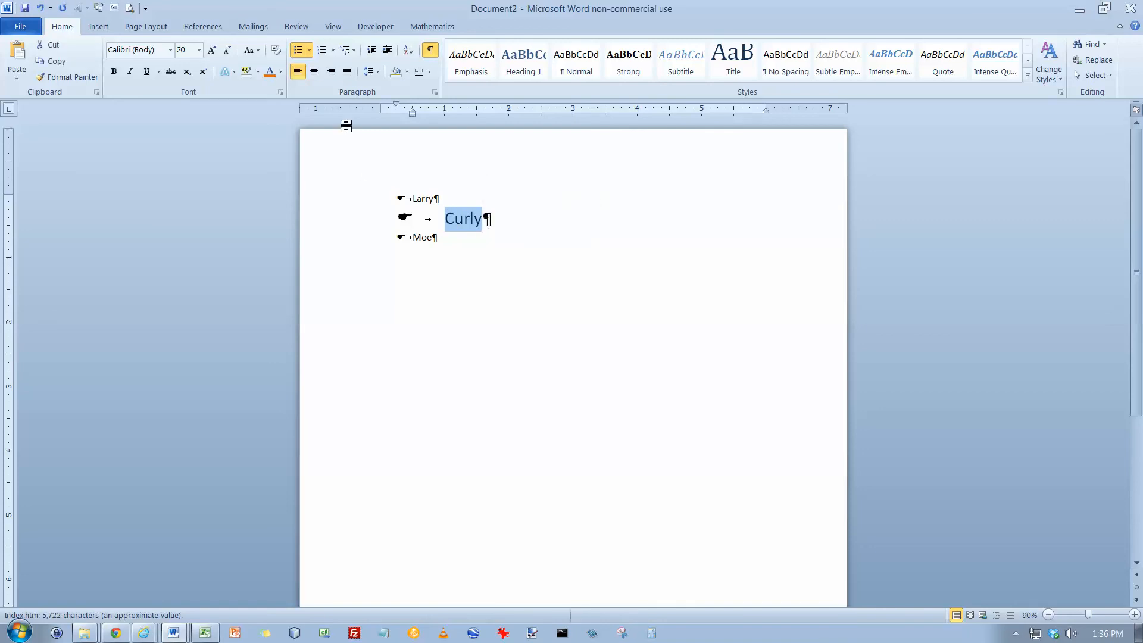
pyautogui.click(199, 50)
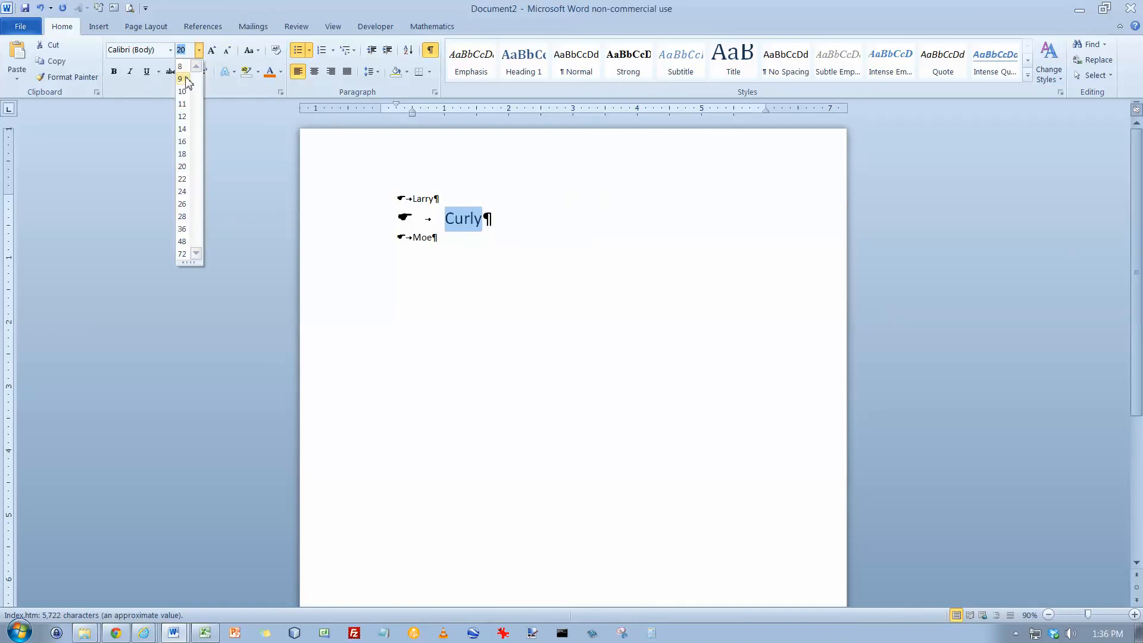
pyautogui.click(183, 103)
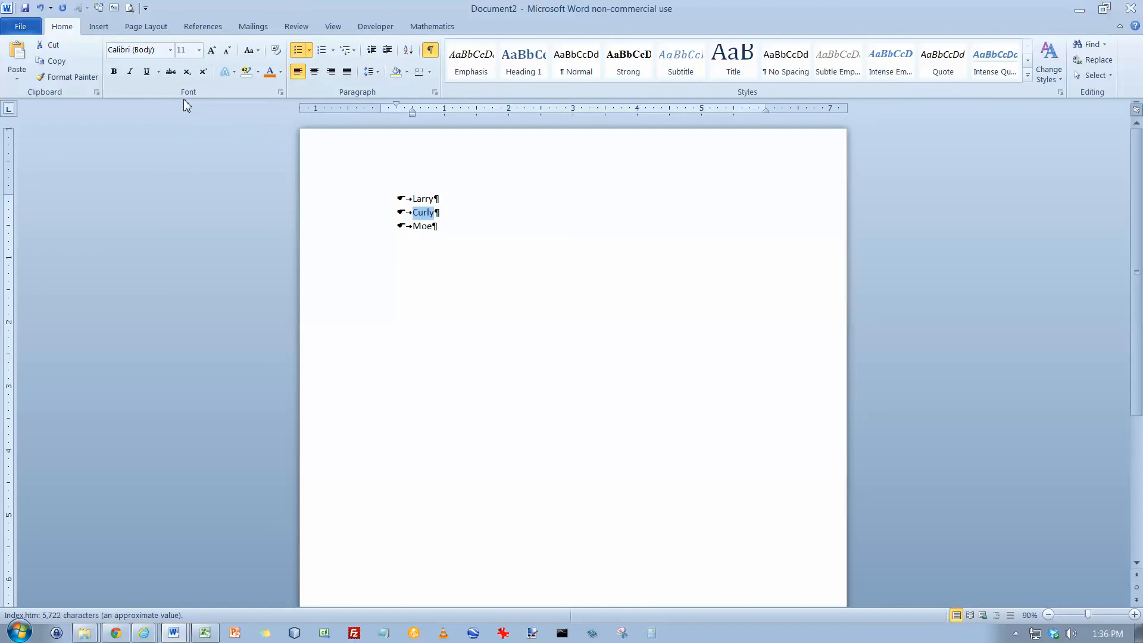
# Select the Curly item and color its text red
pyautogui.click(442, 215)
pyautogui.moveTo(416, 211); pyautogui.dragTo(457, 220)
pyautogui.click(281, 71)
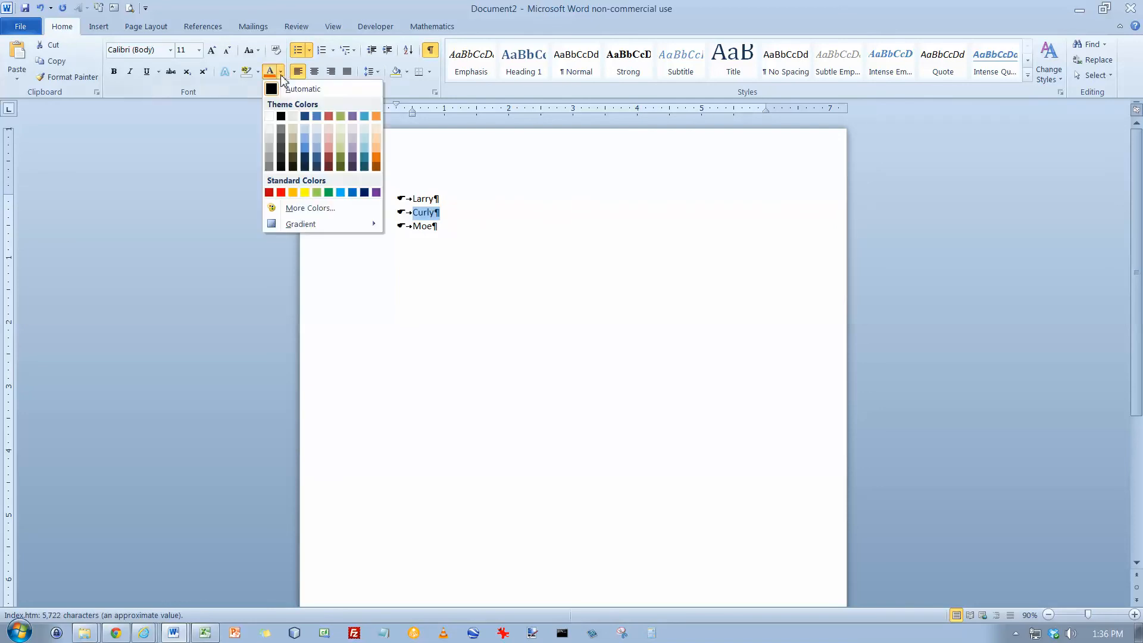
pyautogui.click(281, 192)
pyautogui.click(436, 216)
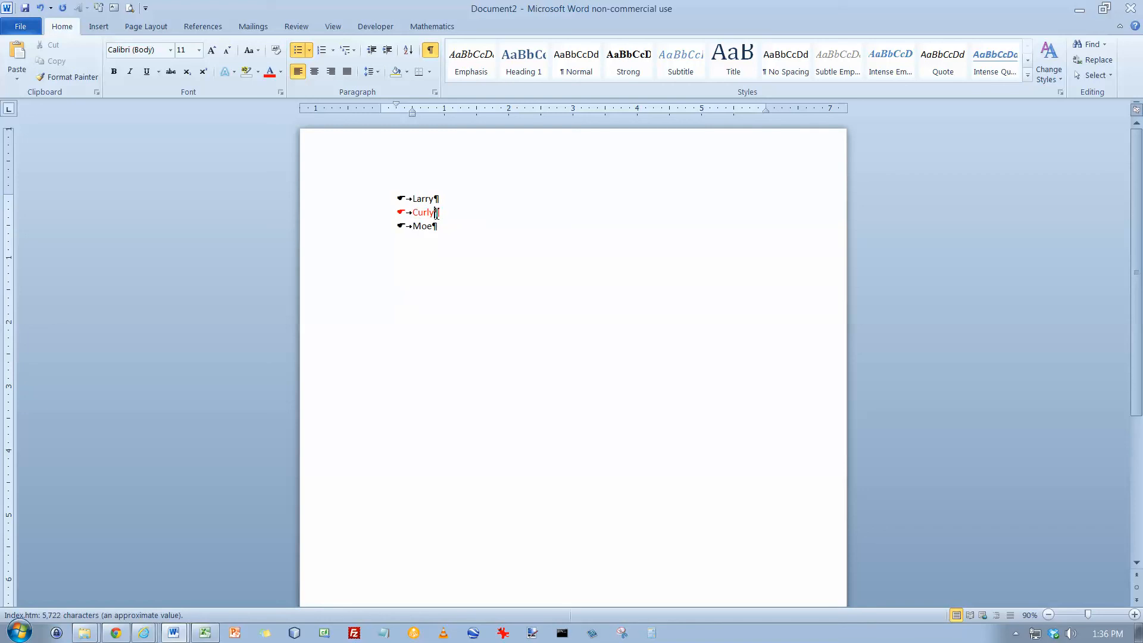
# Select Curly's paragraph mark and set it to 20 pt and green to restyle its bullet
pyautogui.moveTo(436, 213); pyautogui.dragTo(443, 219)
pyautogui.click(198, 50)
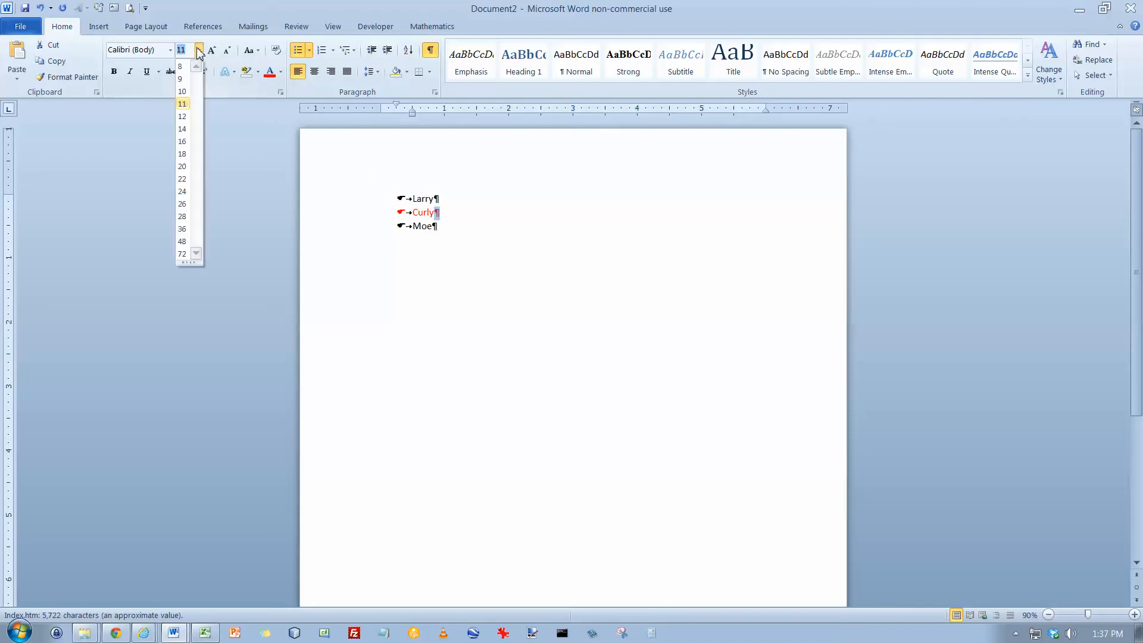
pyautogui.click(182, 167)
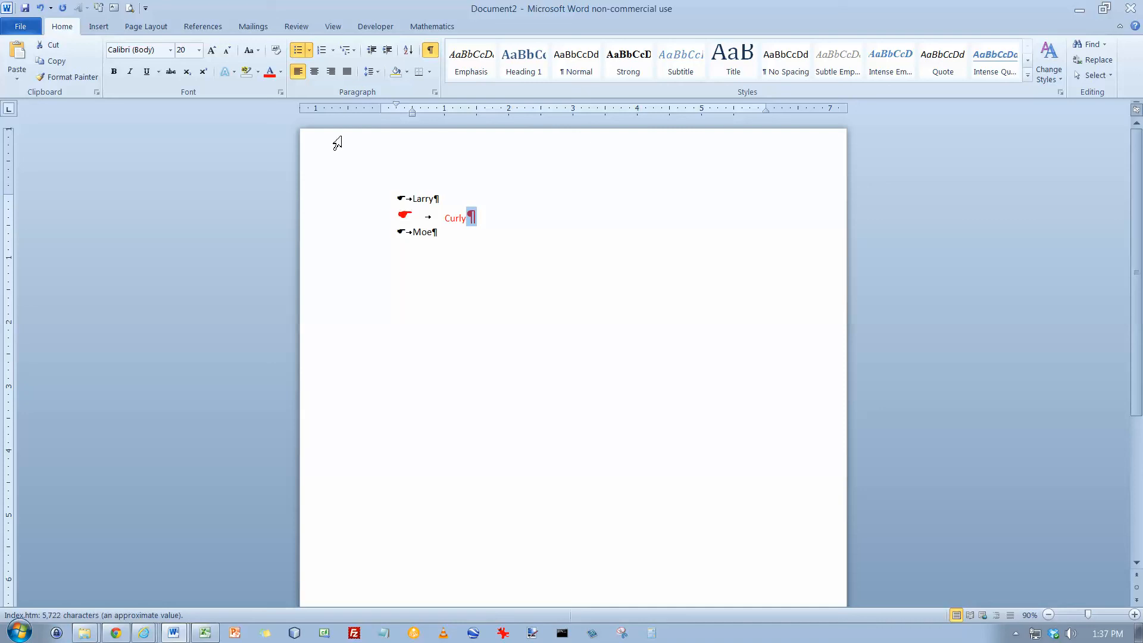
pyautogui.click(281, 72)
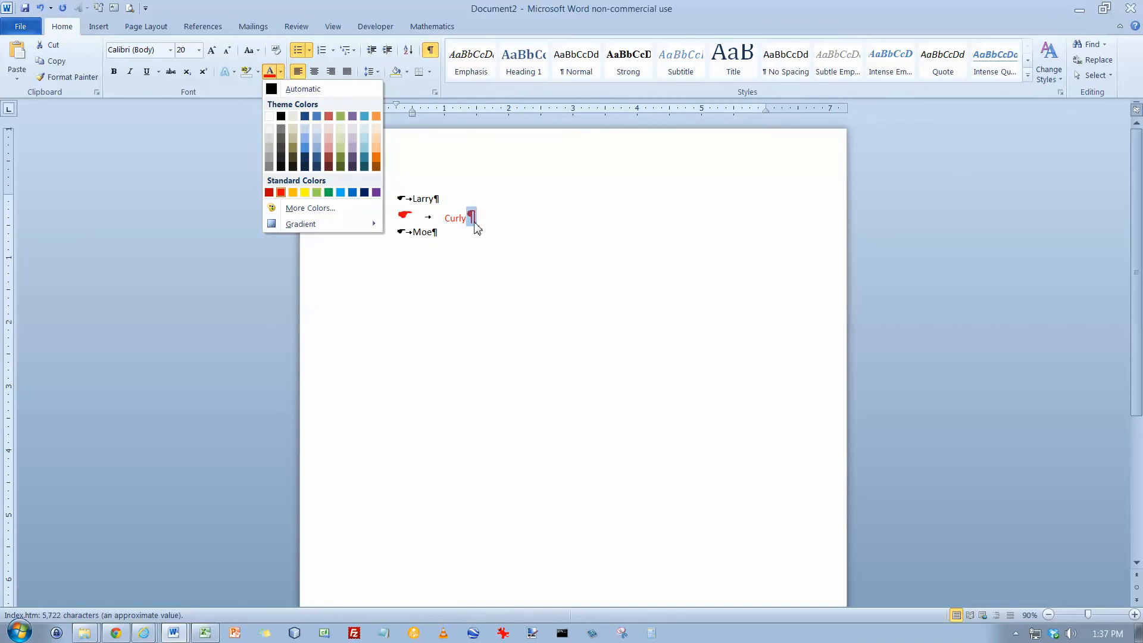
pyautogui.click(331, 194)
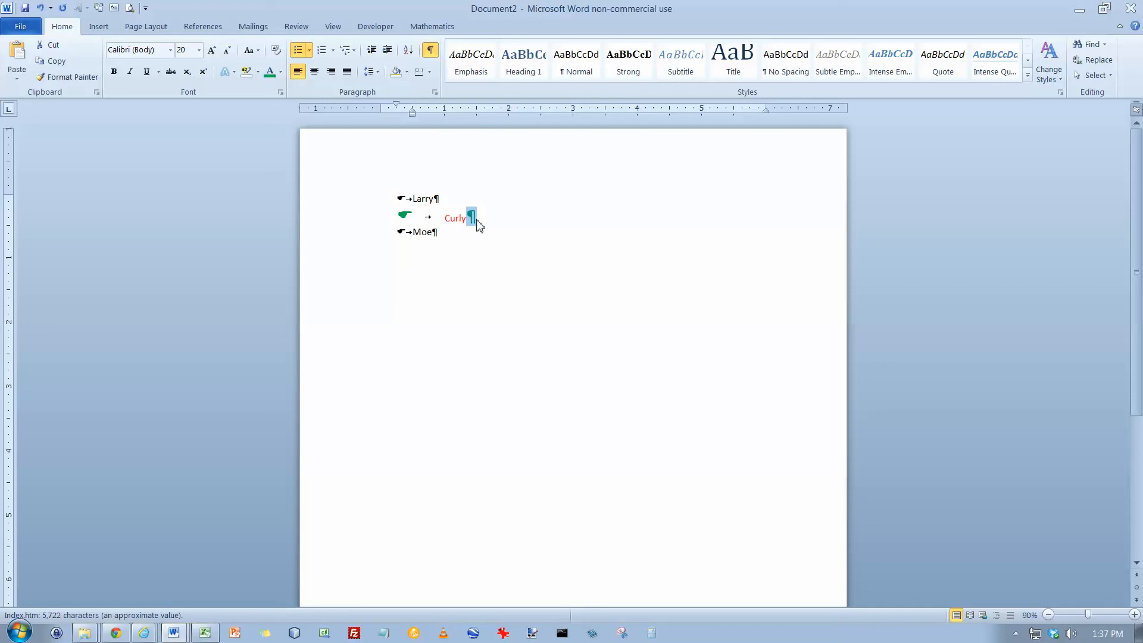
# Undo the last three formatting changes on the Curly item
pyautogui.click(40, 8)
pyautogui.click(40, 8)
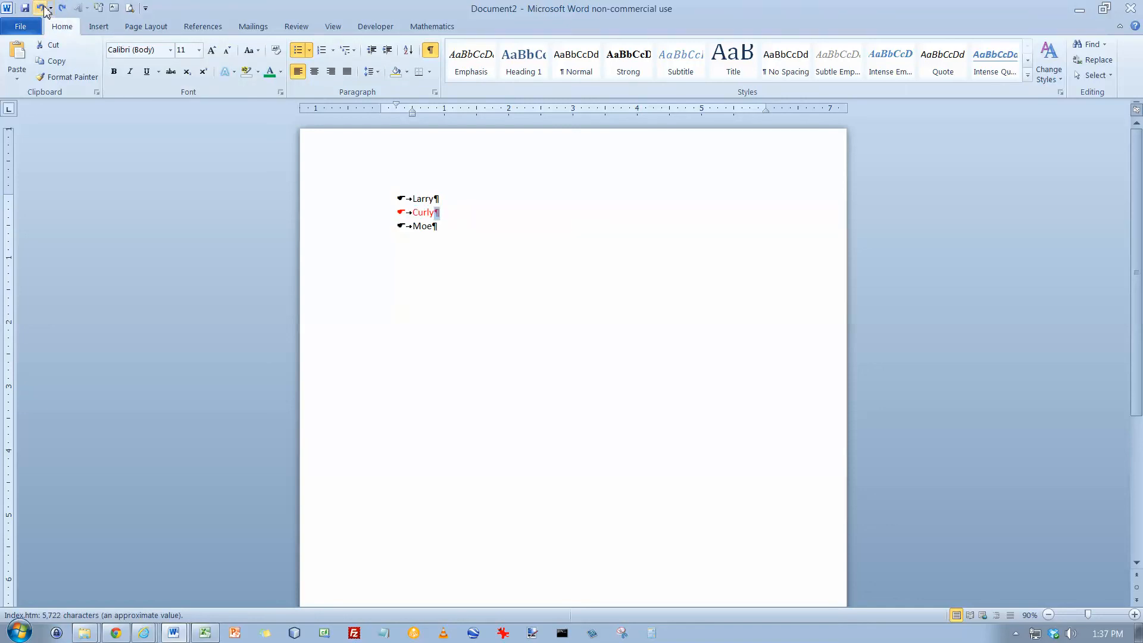
pyautogui.click(40, 8)
# Insert a new list item Shemp after Curly
pyautogui.click(439, 212)
pyautogui.press('Return')
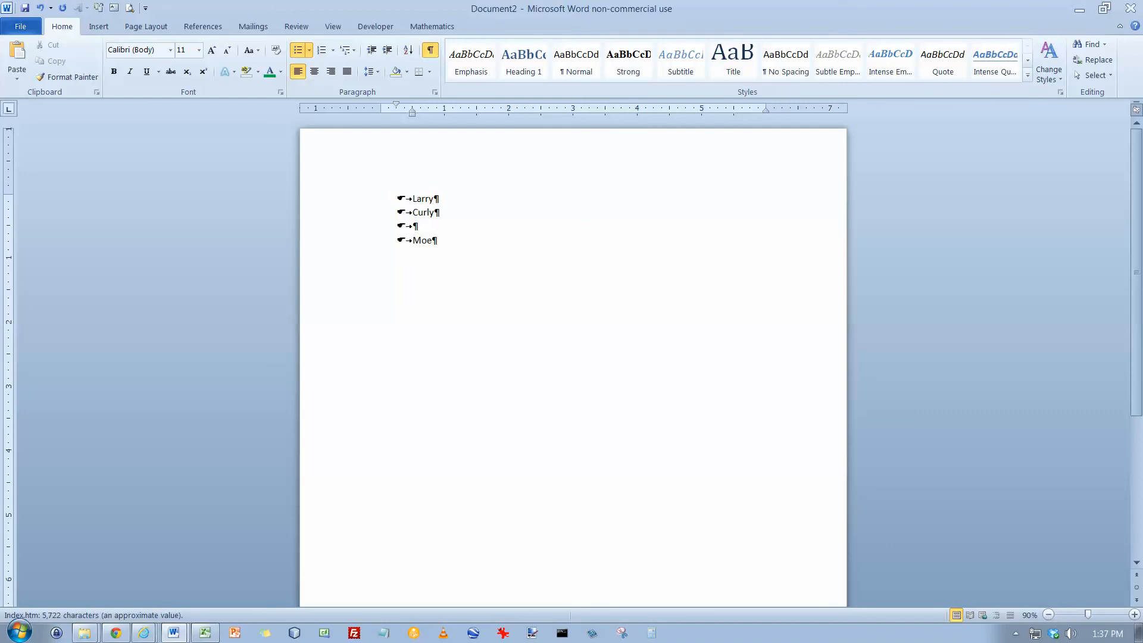
pyautogui.write('jkl;jkl;j;l')
pyautogui.press('BackSpace')
pyautogui.press('BackSpace')
pyautogui.press('BackSpace')
pyautogui.press('BackSpace')
pyautogui.press('BackSpace')
pyautogui.press('BackSpace')
pyautogui.press('BackSpace')
pyautogui.press('BackSpace')
pyautogui.press('BackSpace')
pyautogui.press('BackSpace')
pyautogui.press('BackSpace')
pyautogui.write('Shemp')
# Add an empty unbulleted paragraph below the Moe item
pyautogui.press('Down')
pyautogui.press('Return')
pyautogui.press('Return')
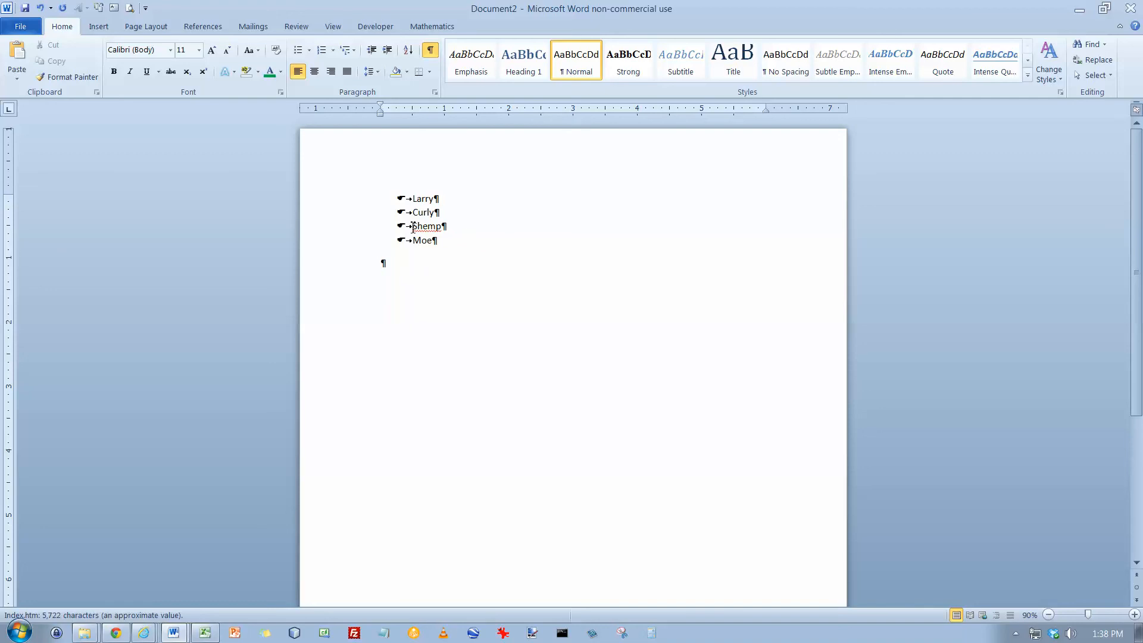
# Select all four list items and try widening the hanging indent to about 1 inch
pyautogui.click(412, 202)
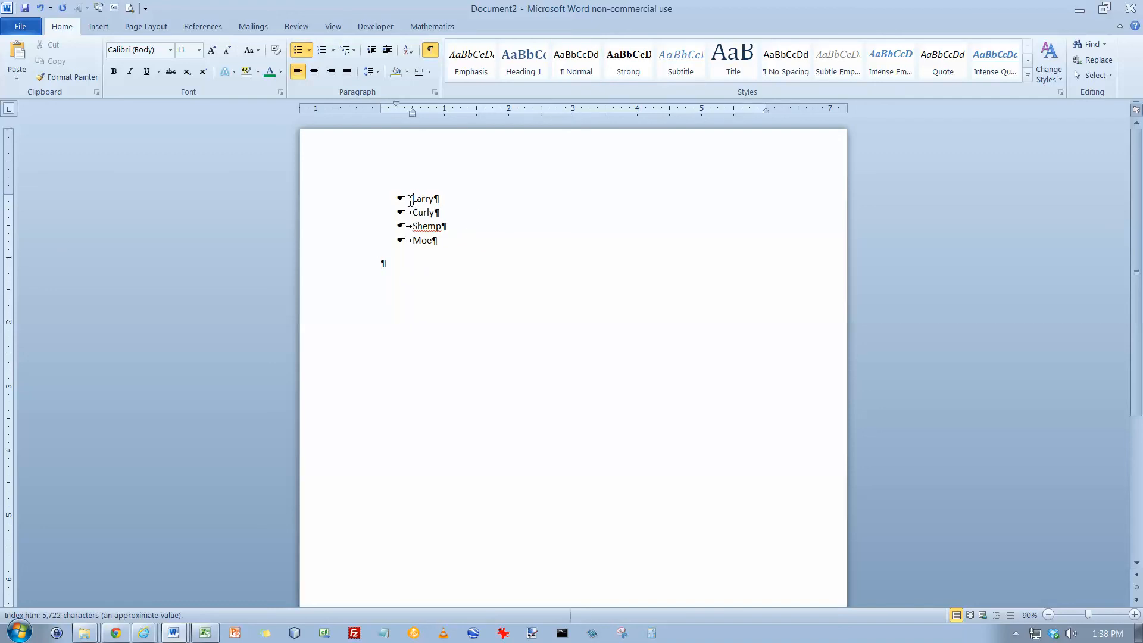
pyautogui.moveTo(412, 200); pyautogui.dragTo(465, 258)
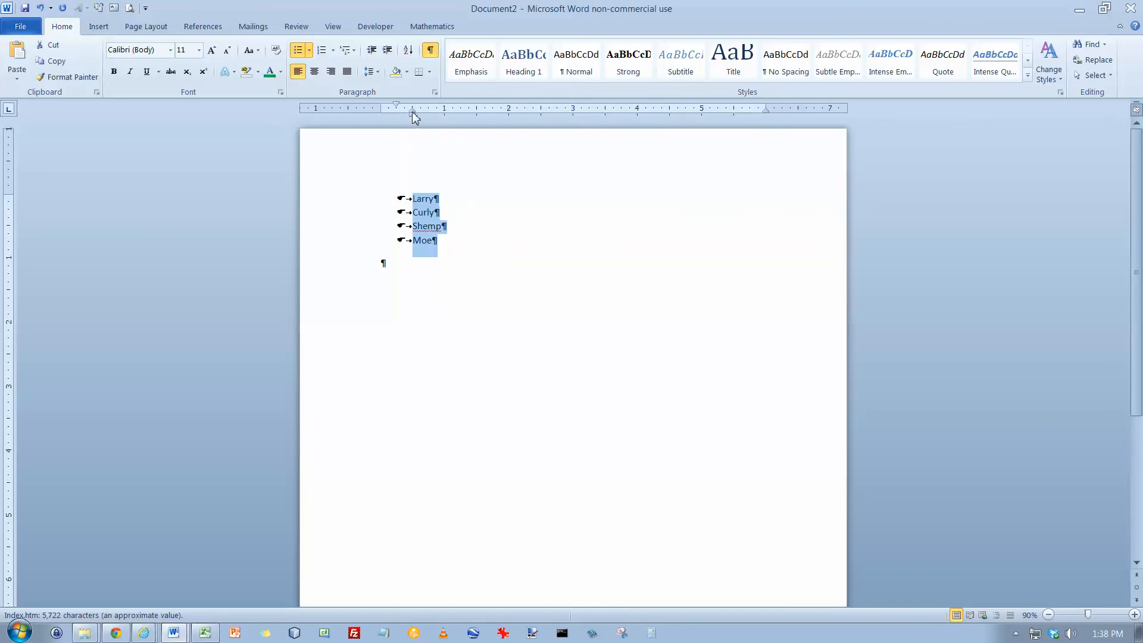
pyautogui.moveTo(412, 112); pyautogui.dragTo(446, 112)
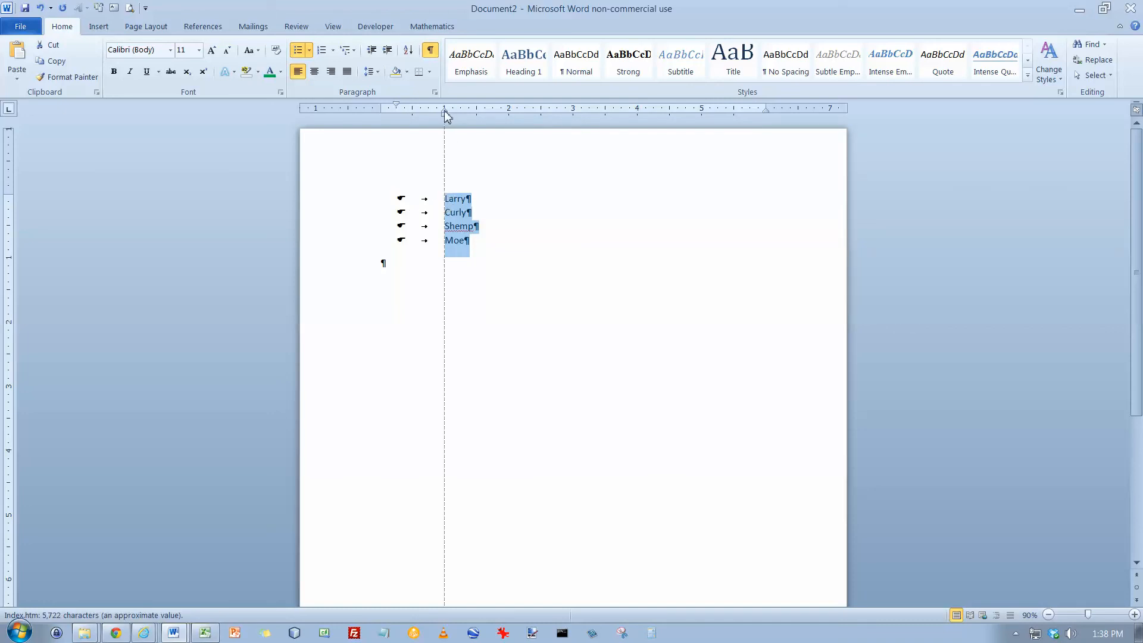
pyautogui.moveTo(447, 116); pyautogui.dragTo(413, 115)
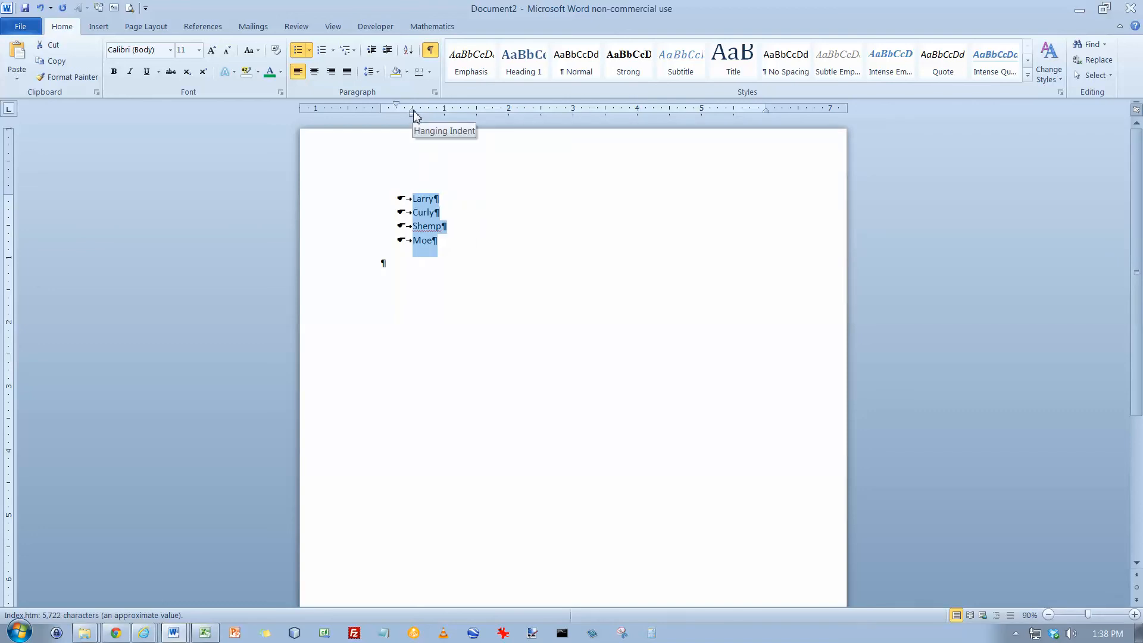
# Indent the list so the bullets sit at about 1 inch and the text at about 1.75 inches
pyautogui.moveTo(413, 112); pyautogui.dragTo(444, 111)
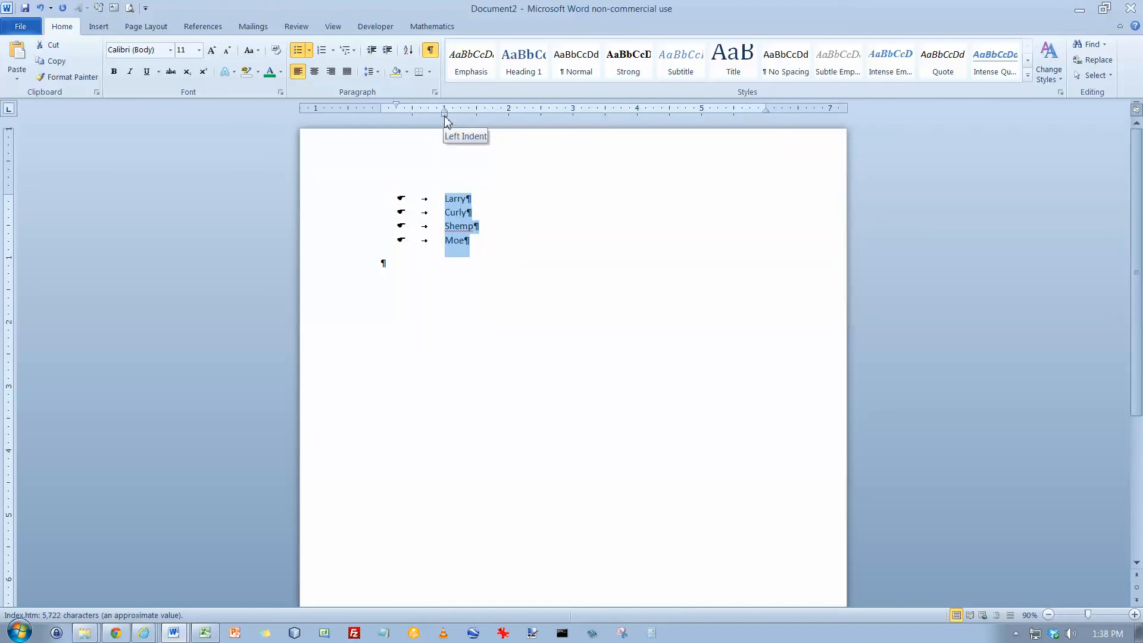
pyautogui.moveTo(446, 117); pyautogui.dragTo(489, 121)
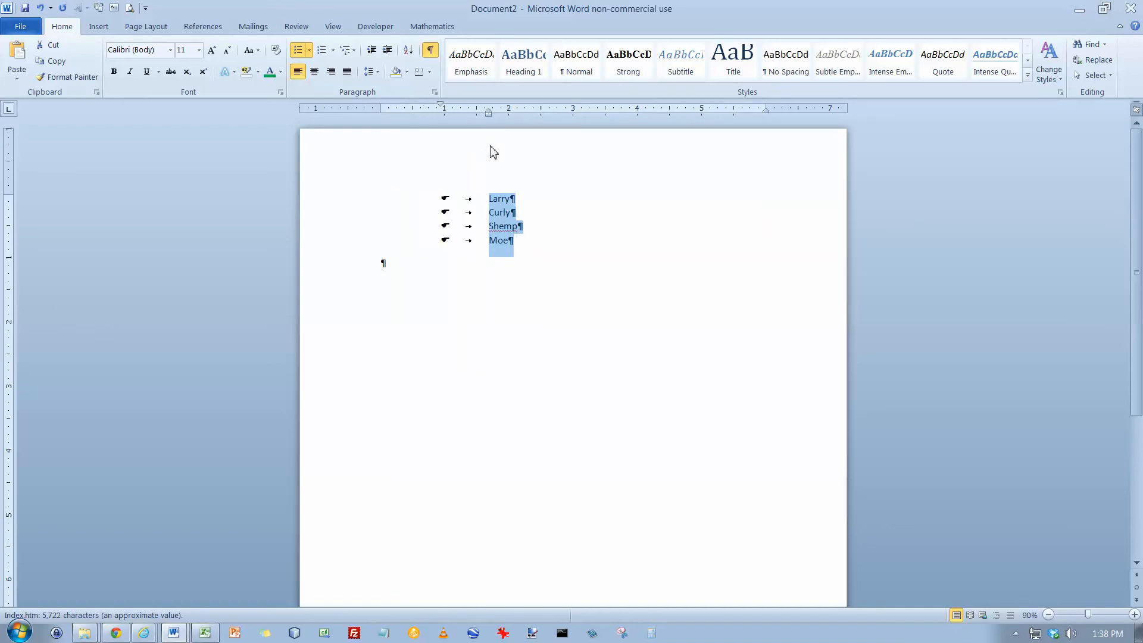